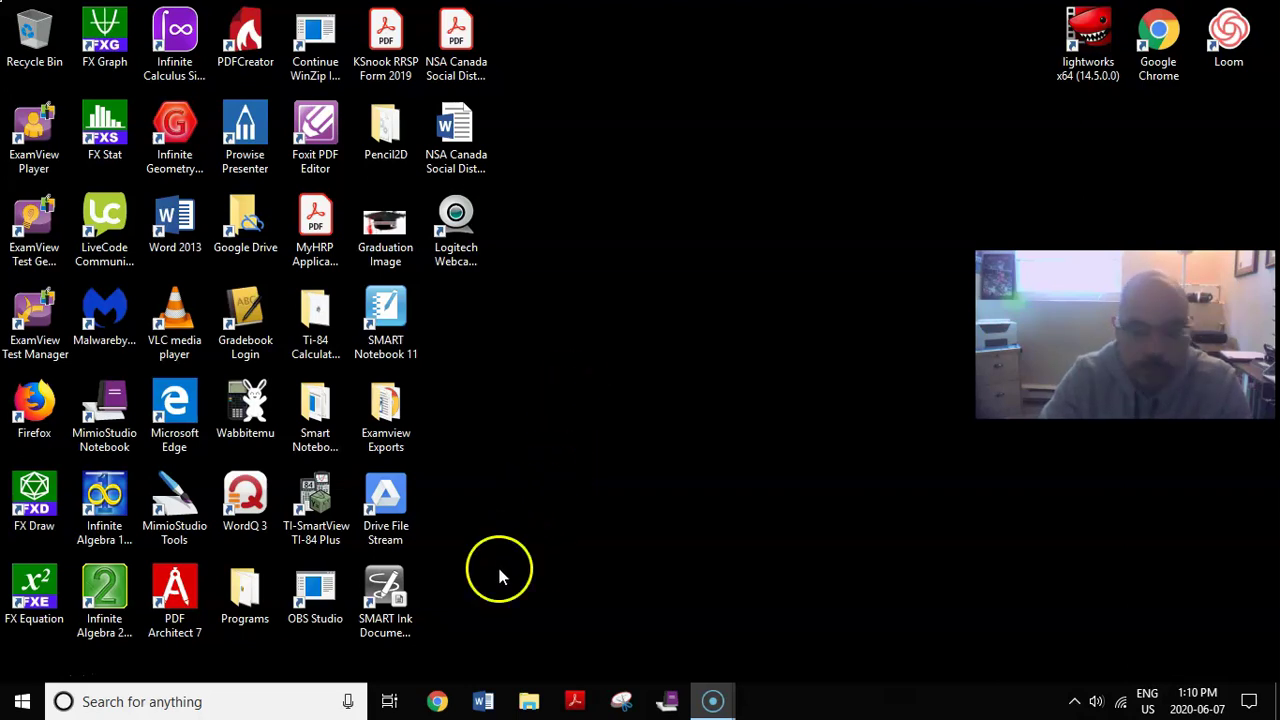
Open Google Drive in Chrome and go to the "Software we can use from home" folder in the O'Donel Community shared drive.
click(438, 700)
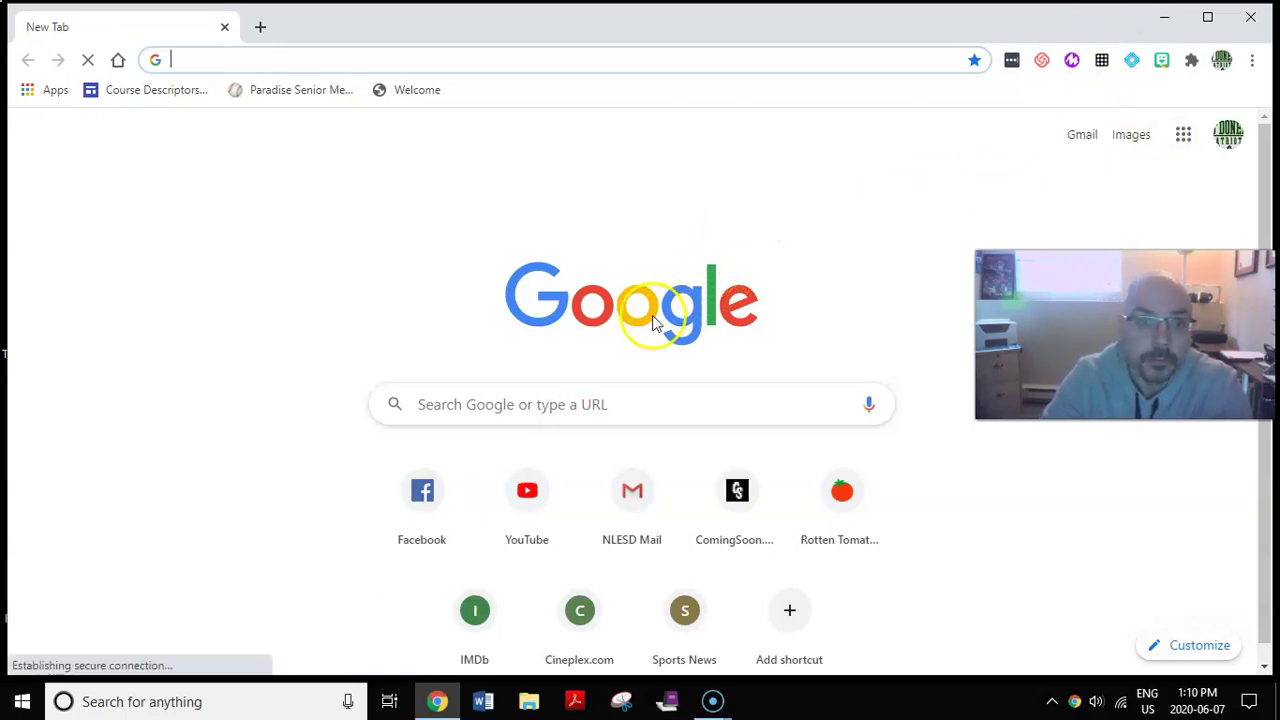
click(1183, 134)
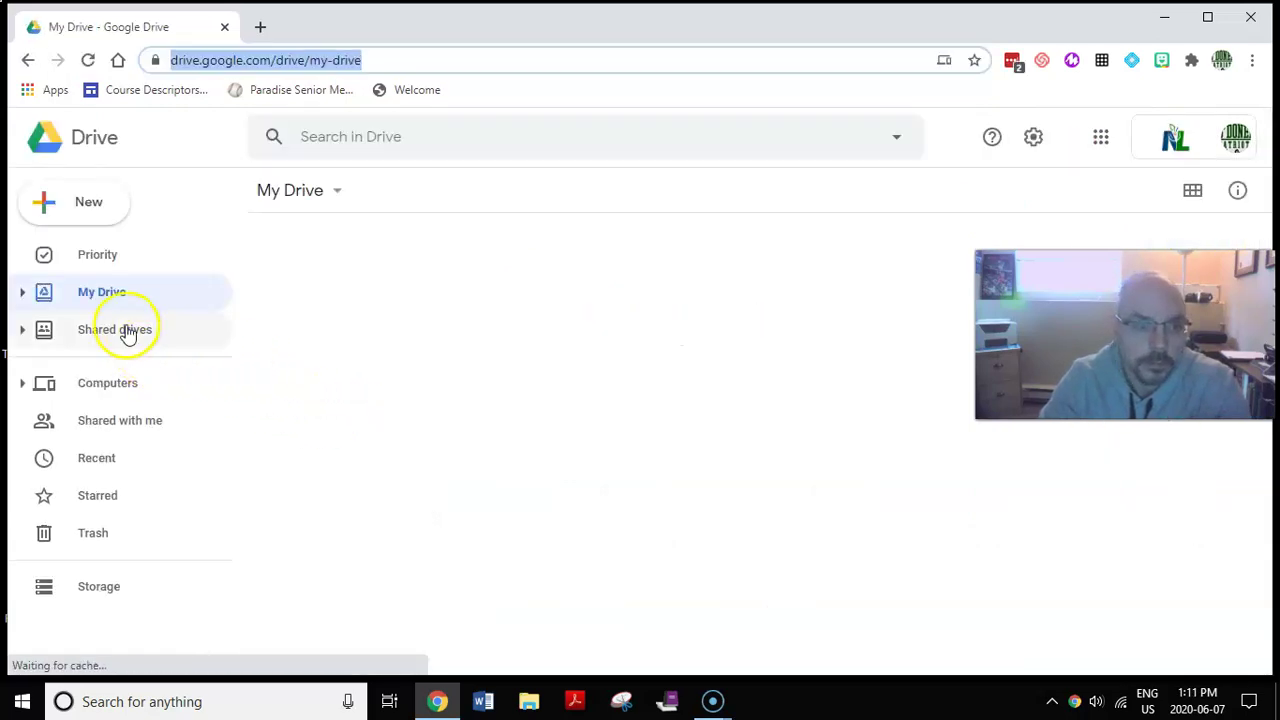
click(128, 333)
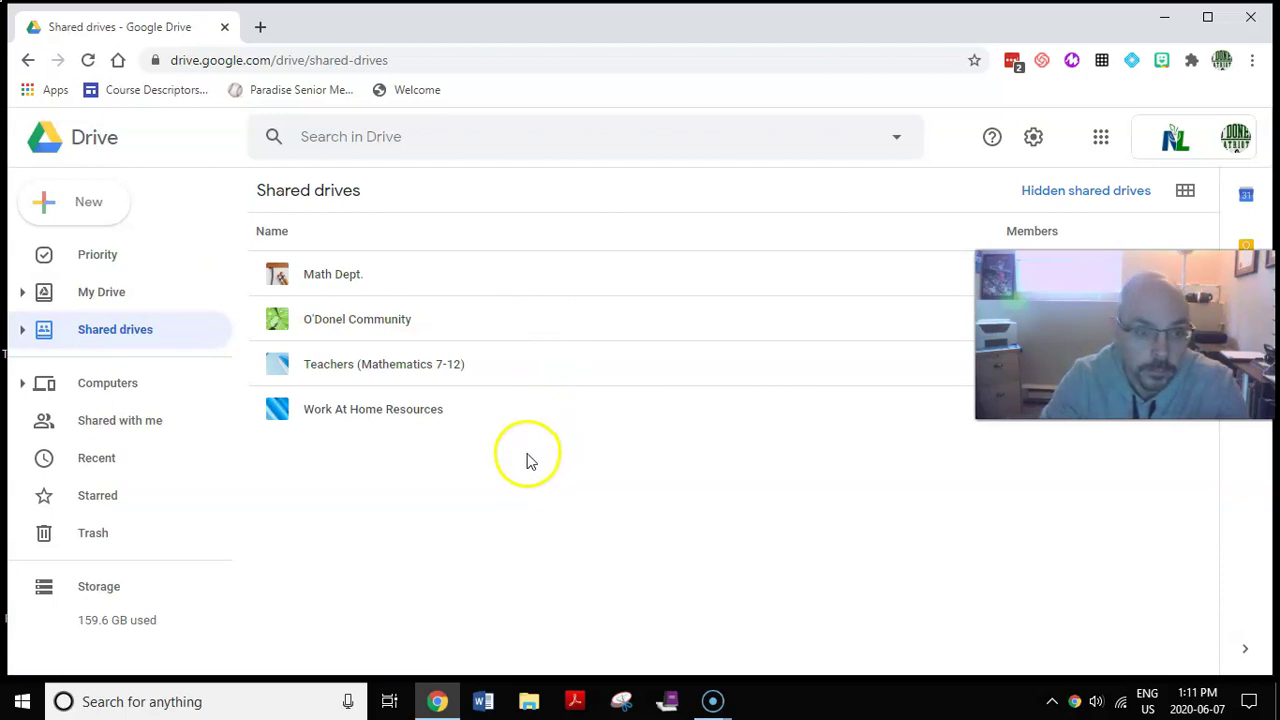
click(364, 323)
double_click(364, 323)
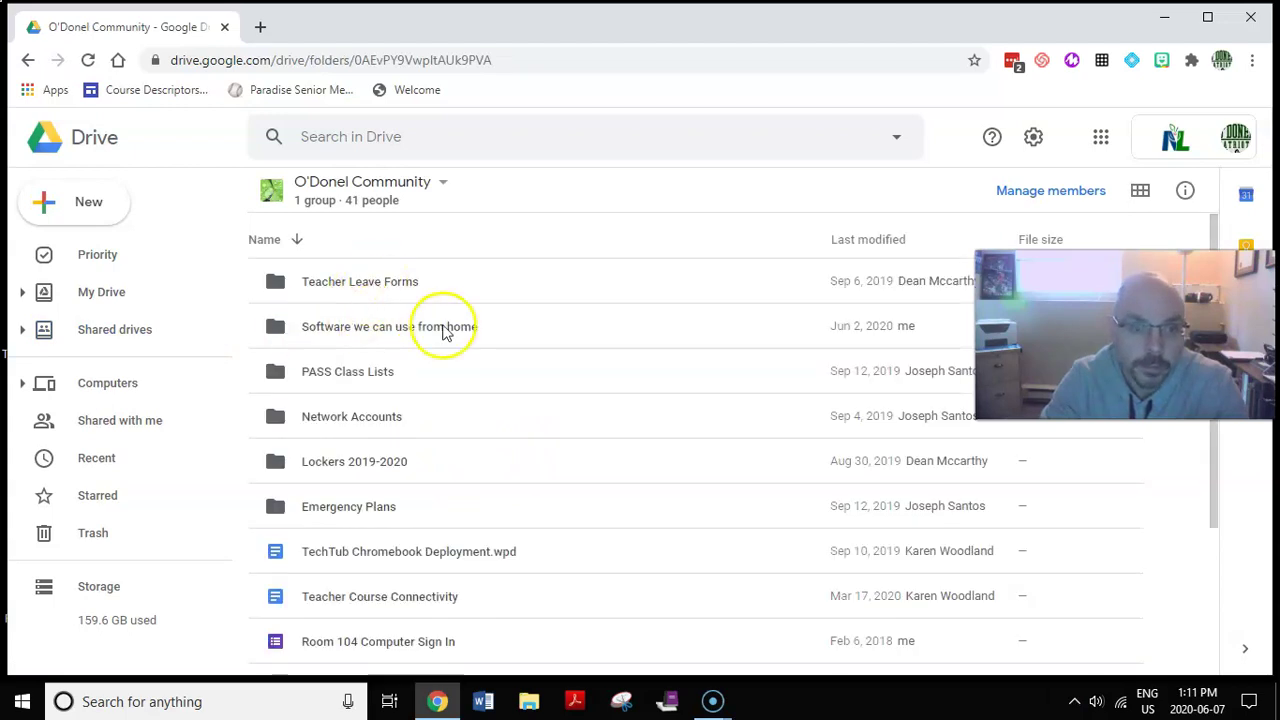
double_click(408, 333)
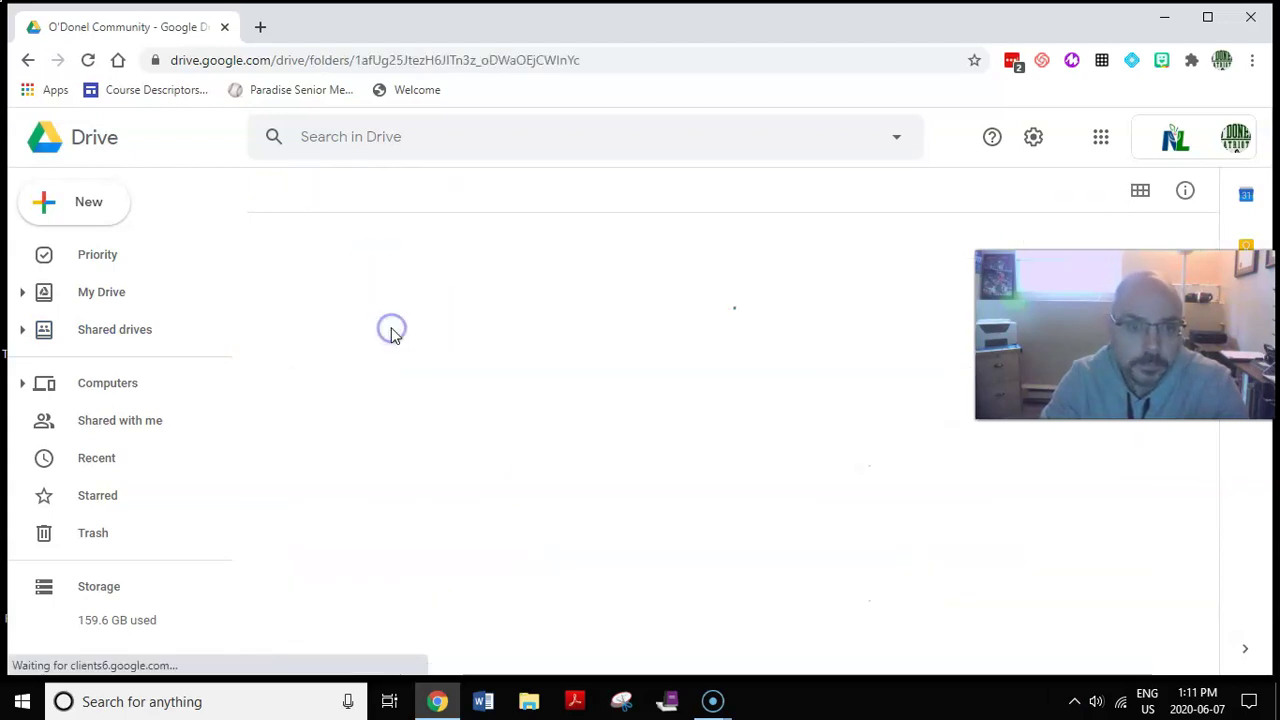
Open the Smart Notebook 11.4 folder and its subfolder containing the installer and product key files.
click(363, 278)
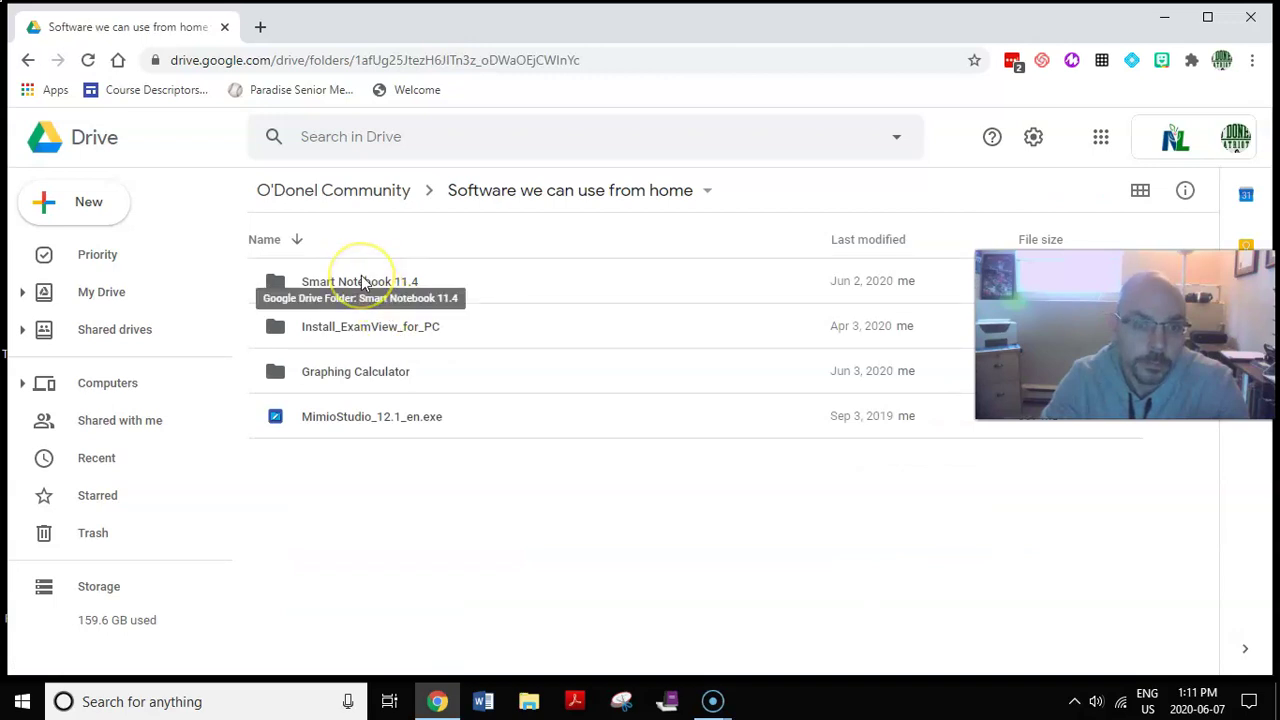
click(381, 332)
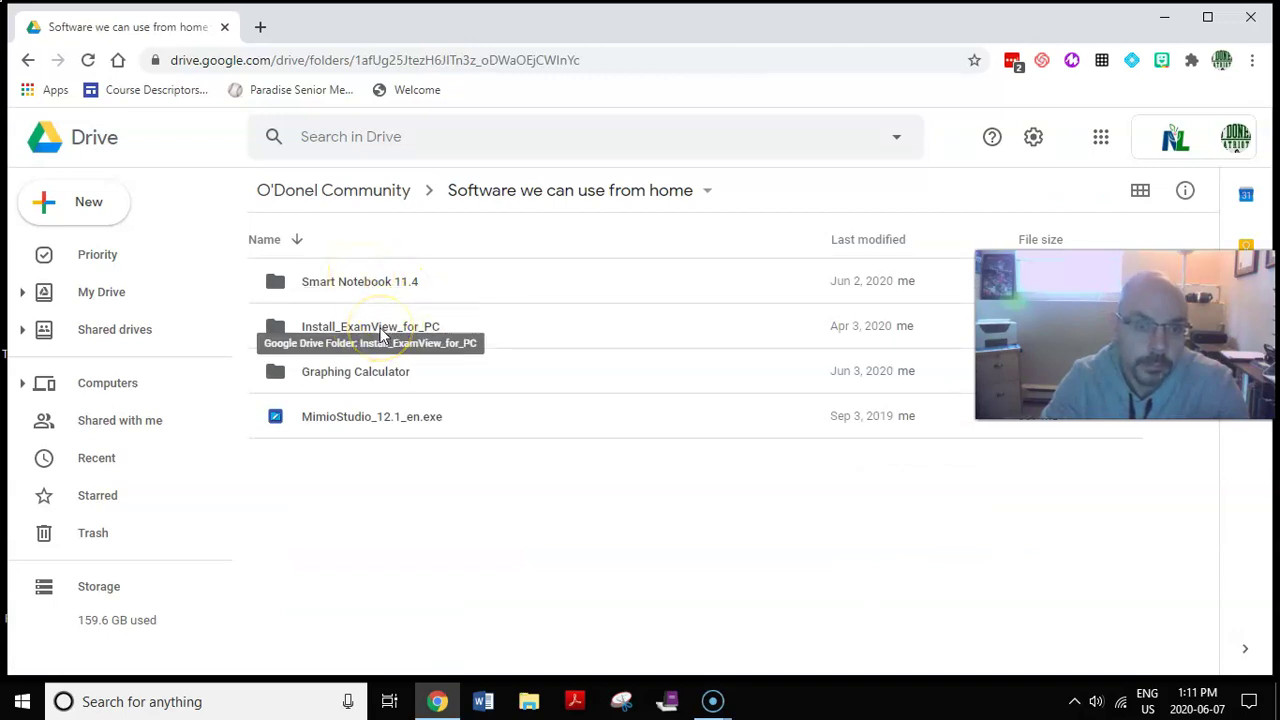
click(405, 378)
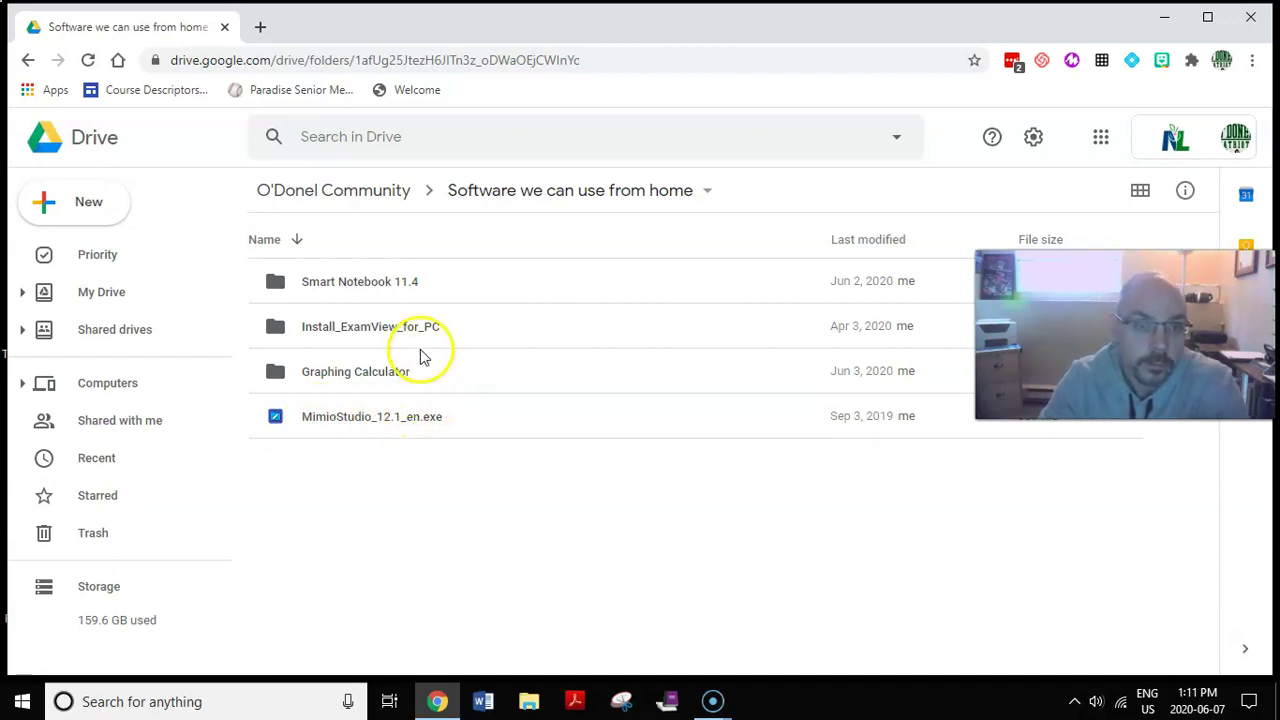
double_click(381, 289)
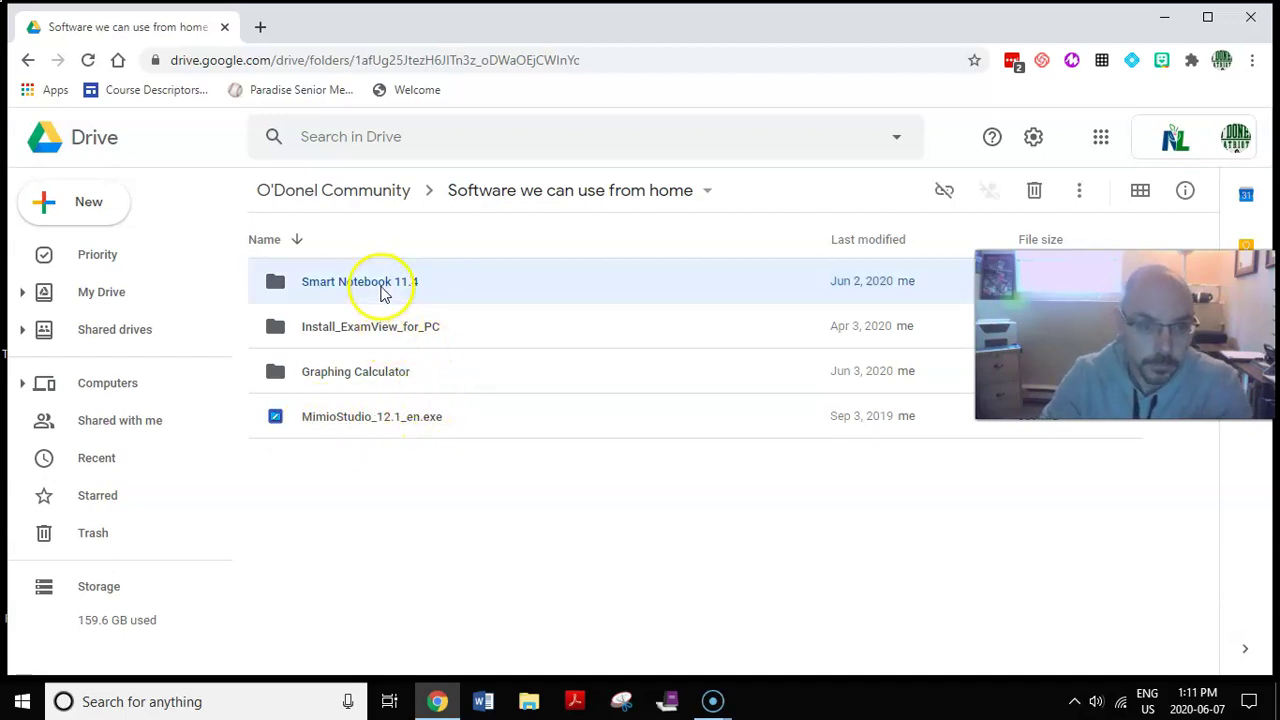
double_click(372, 288)
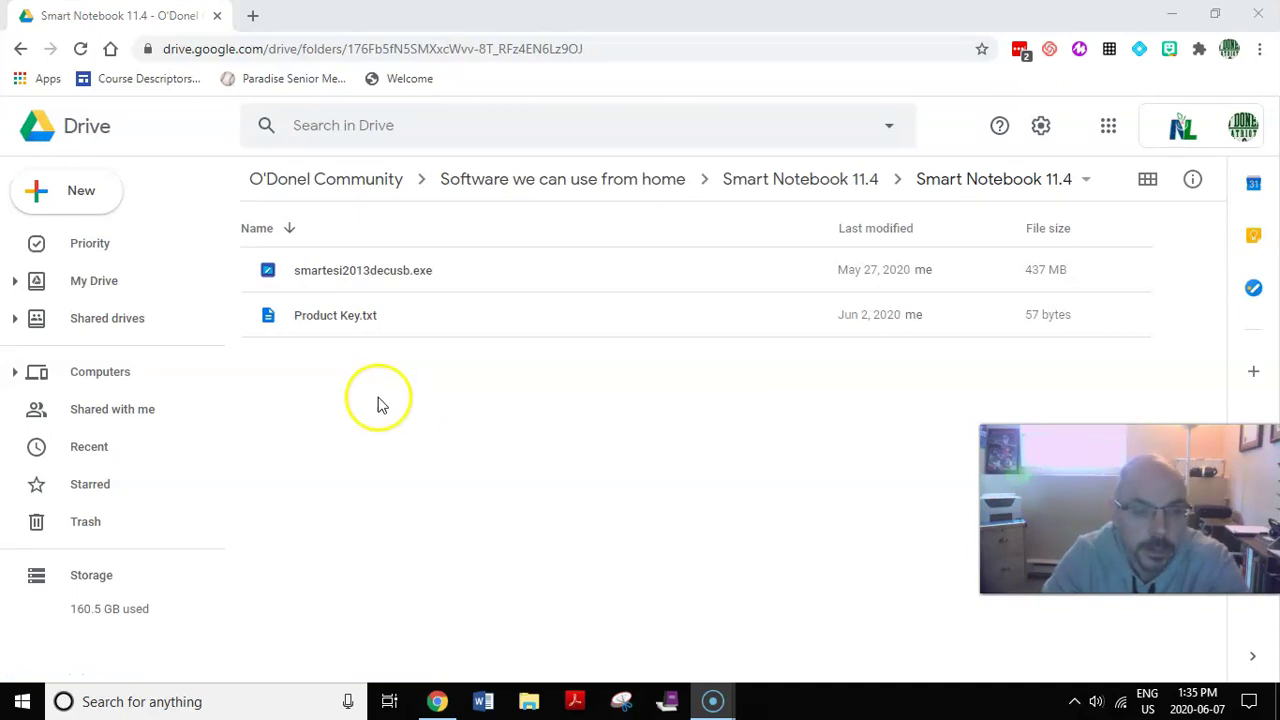
Download the Product Key.txt file from the Smart Notebook 11.4 folder.
click(352, 320)
right_click(352, 320)
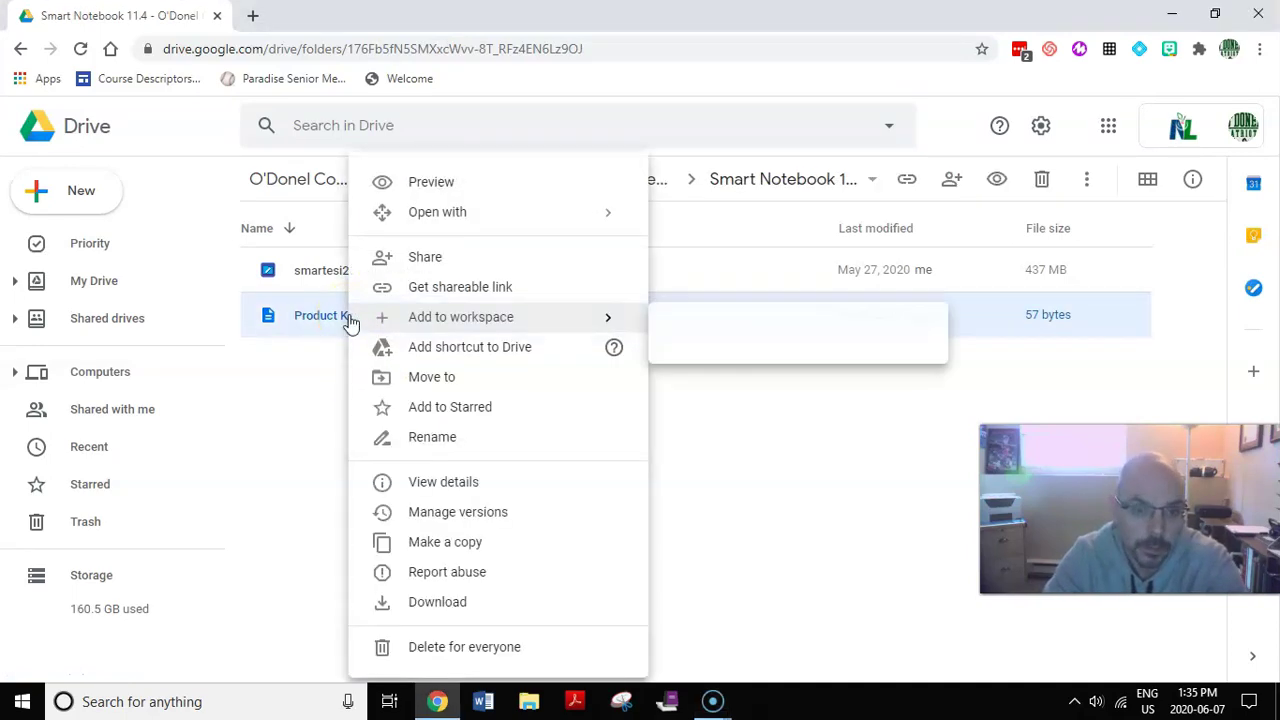
click(435, 603)
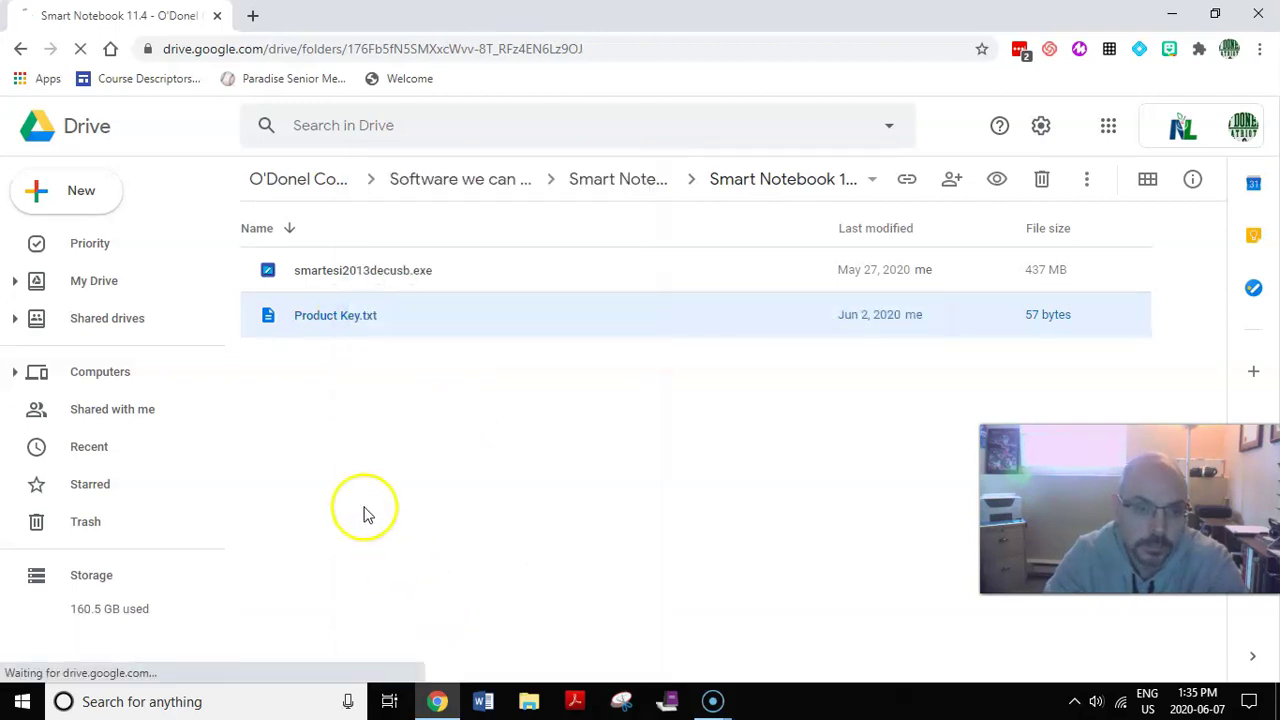
Download the smartesi2013decusb.exe installer, accepting the download without a virus scan.
click(357, 268)
right_click(357, 268)
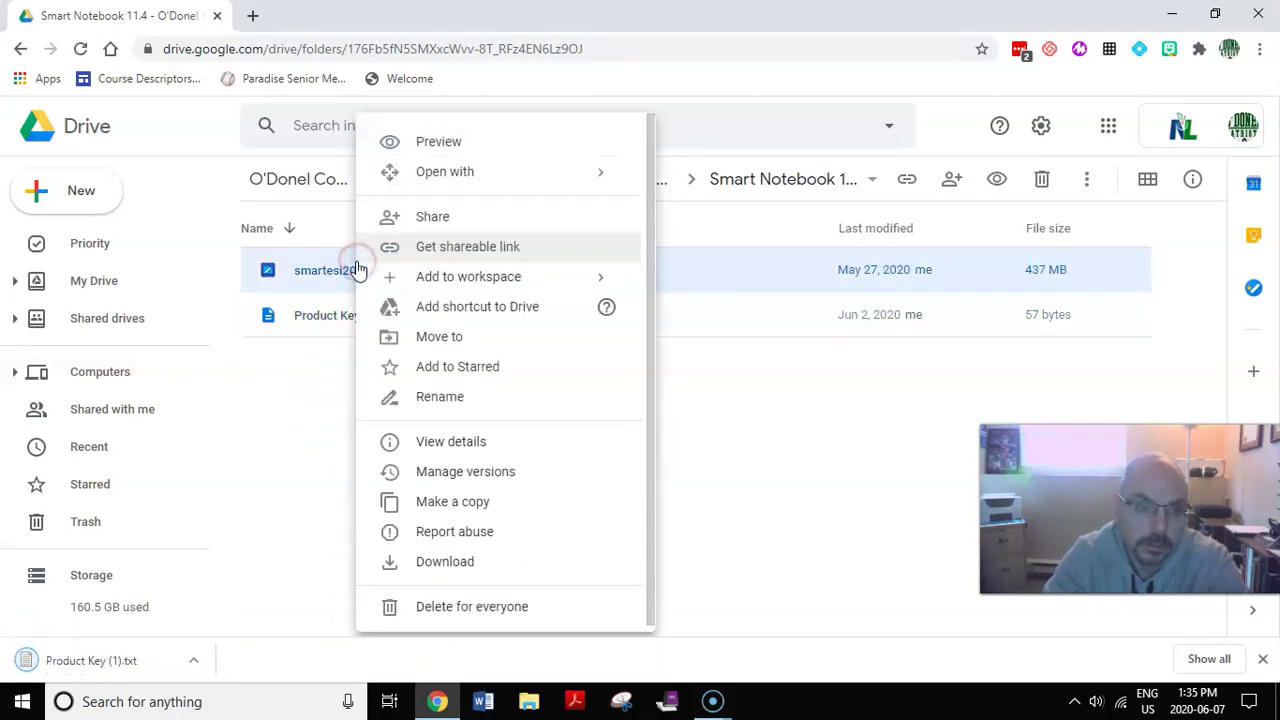
click(423, 558)
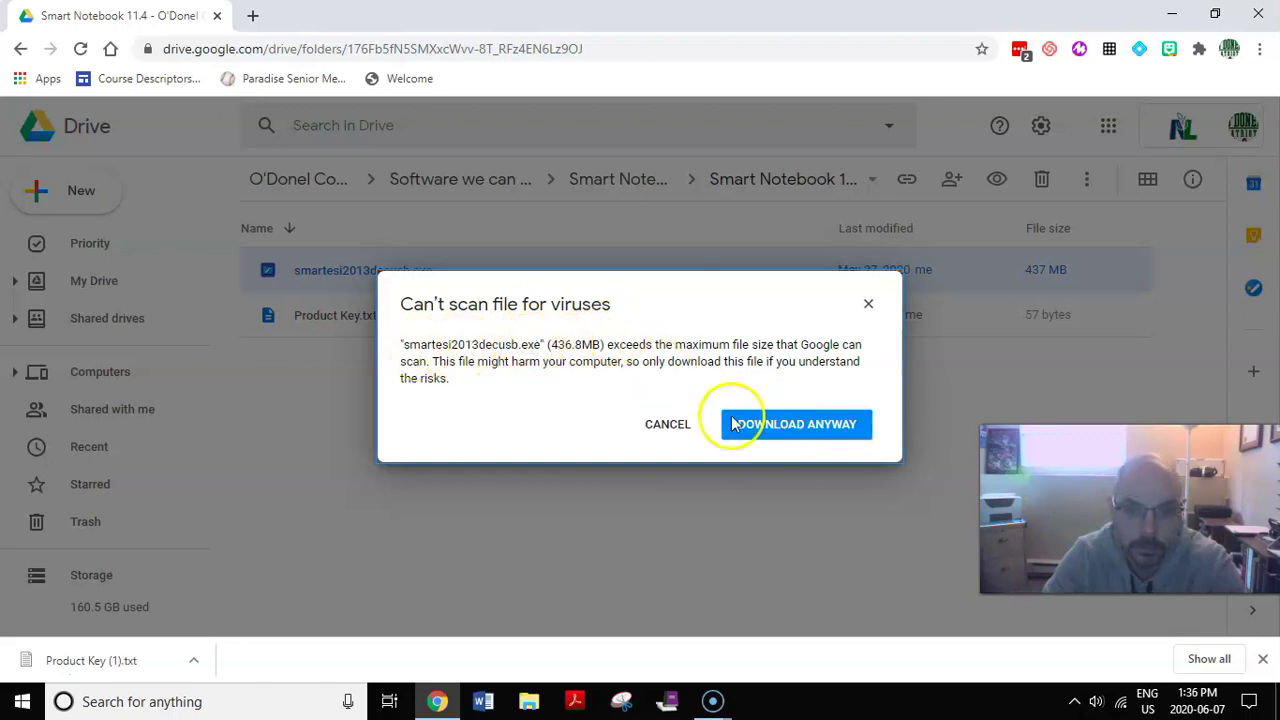
click(779, 428)
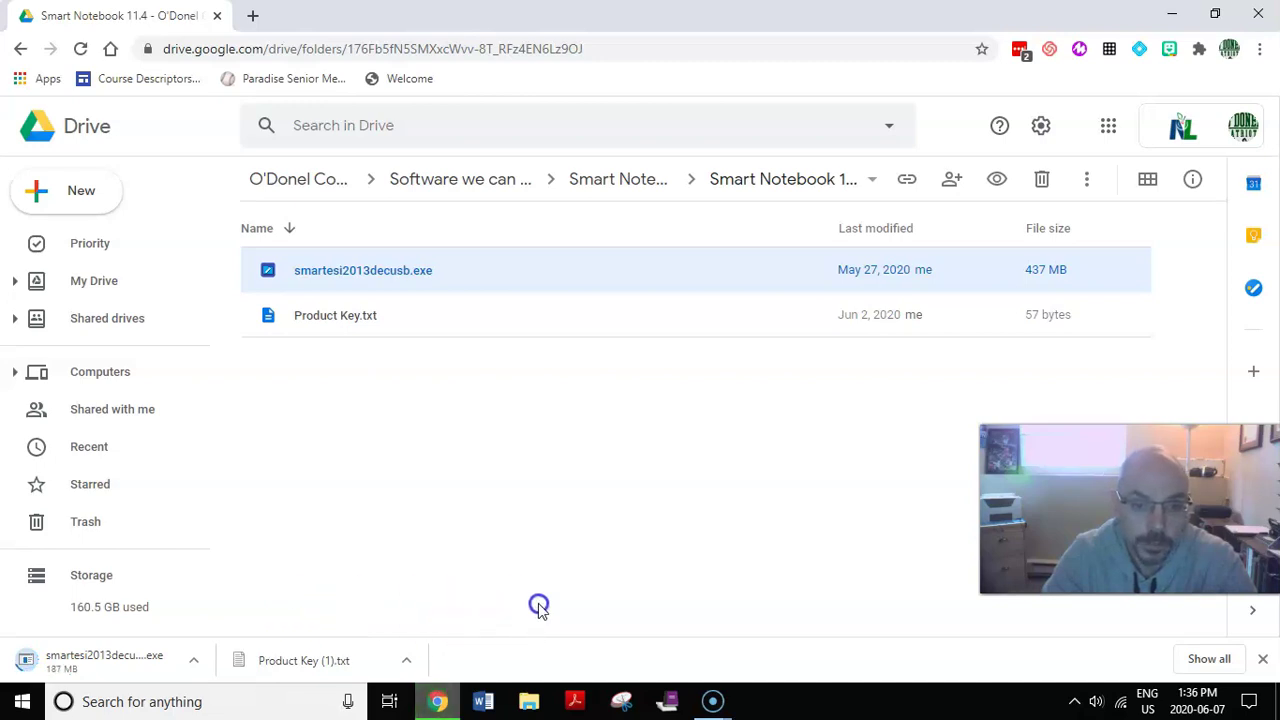
Show the Downloads folder in File Explorer, sorted by date modified with the newest files first.
click(528, 703)
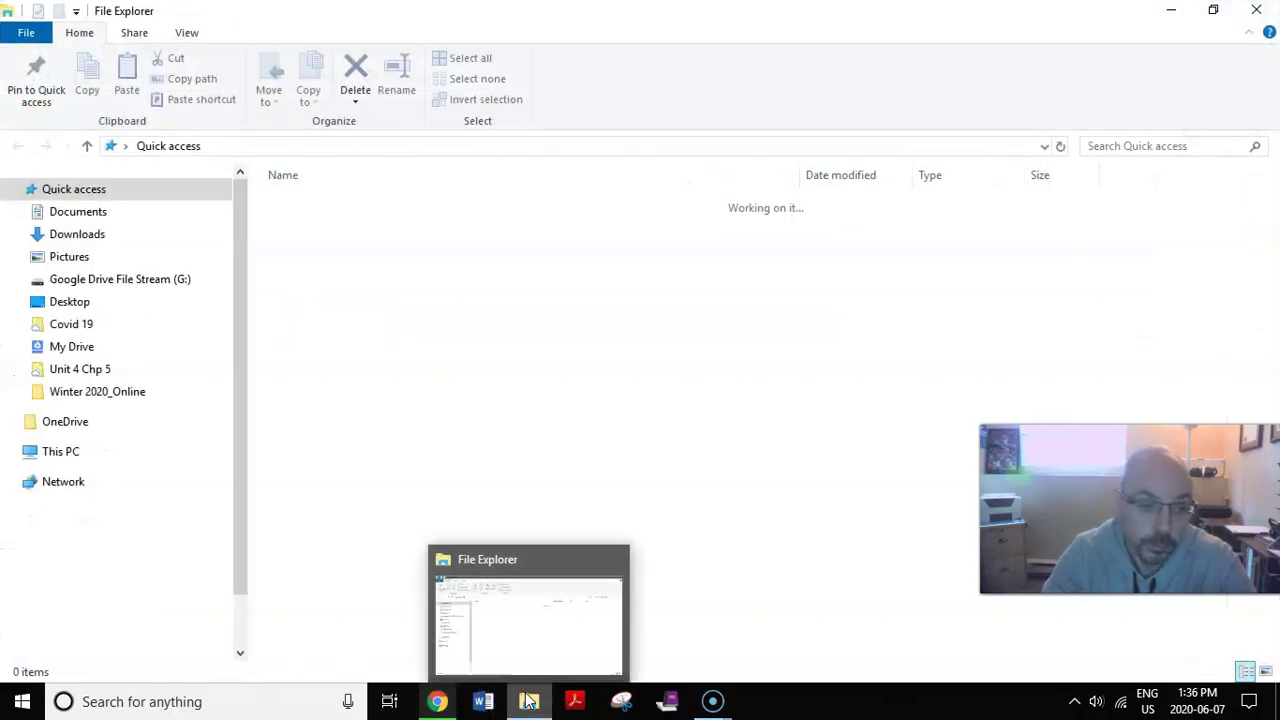
click(88, 234)
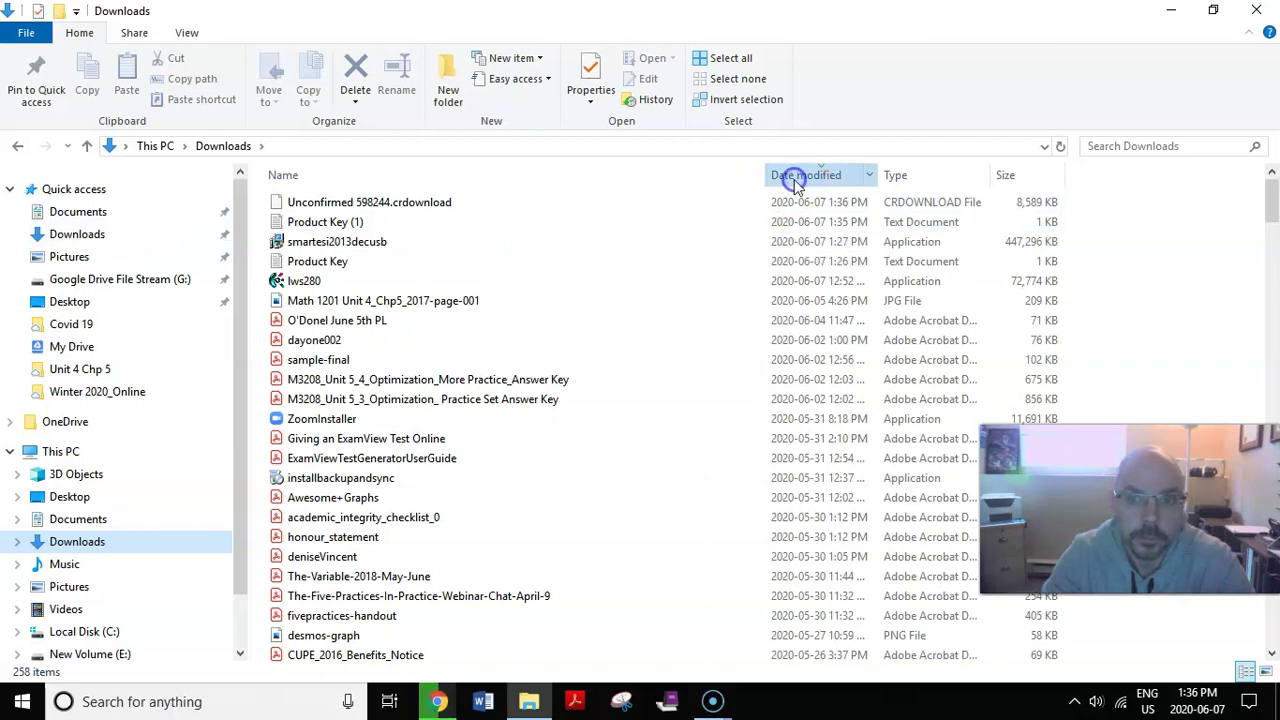
click(797, 180)
click(806, 179)
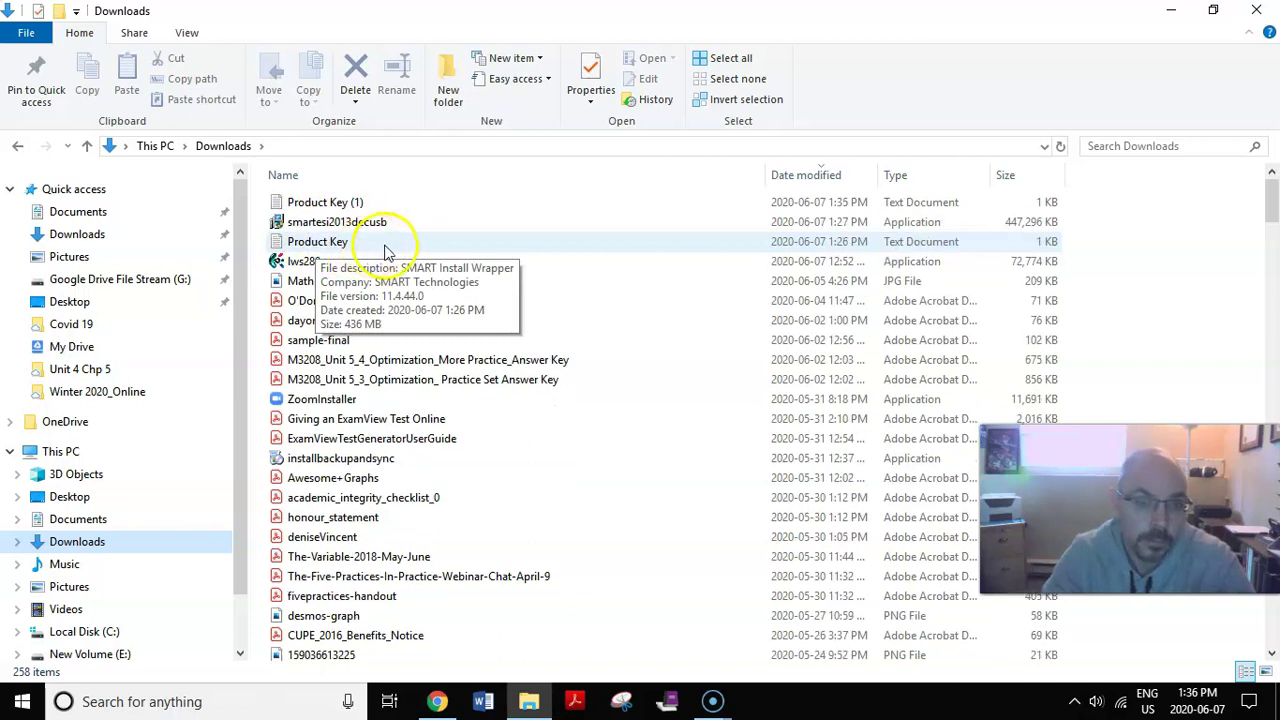
click(800, 177)
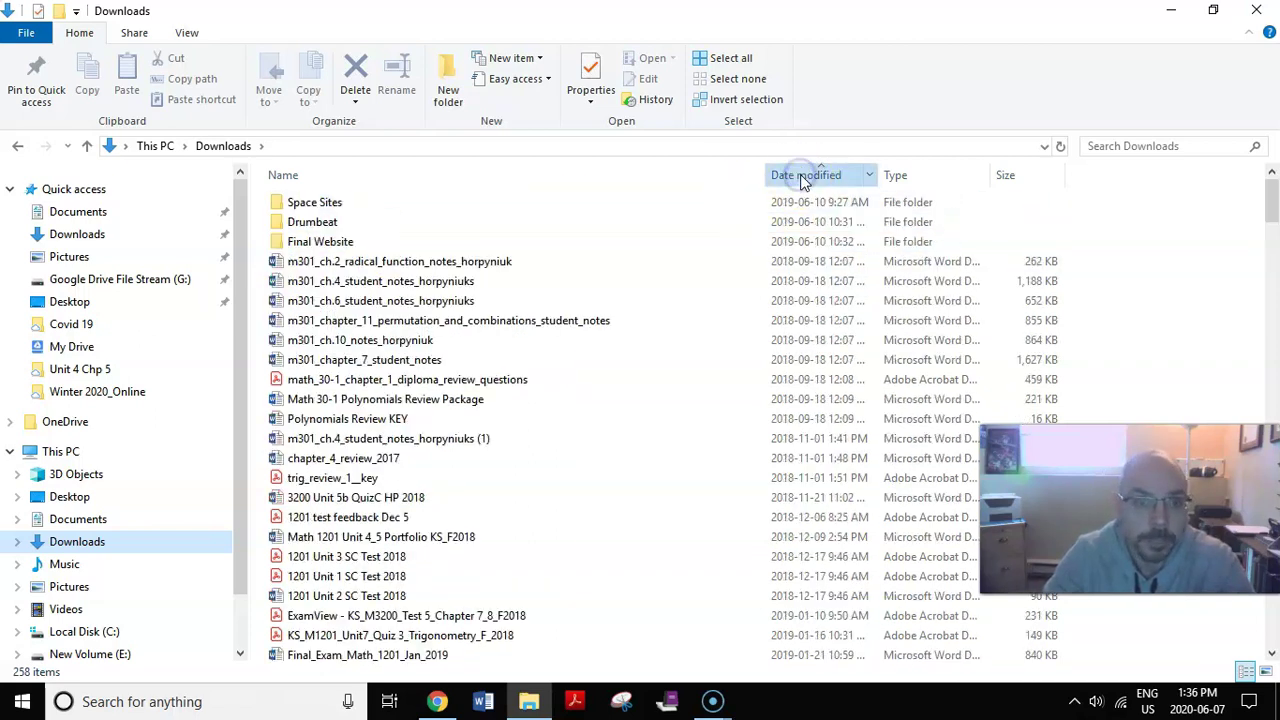
click(800, 177)
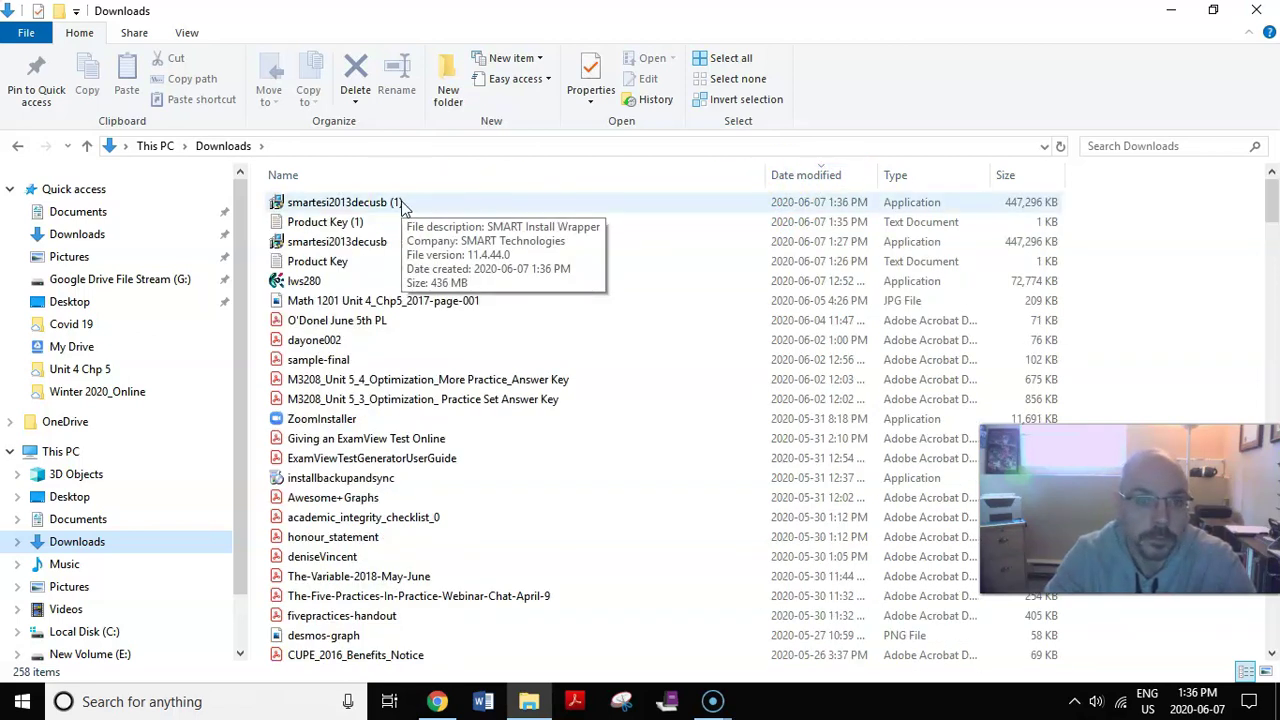
View the contents of the downloaded Product Key (1) text file and close it.
click(343, 223)
click(343, 223)
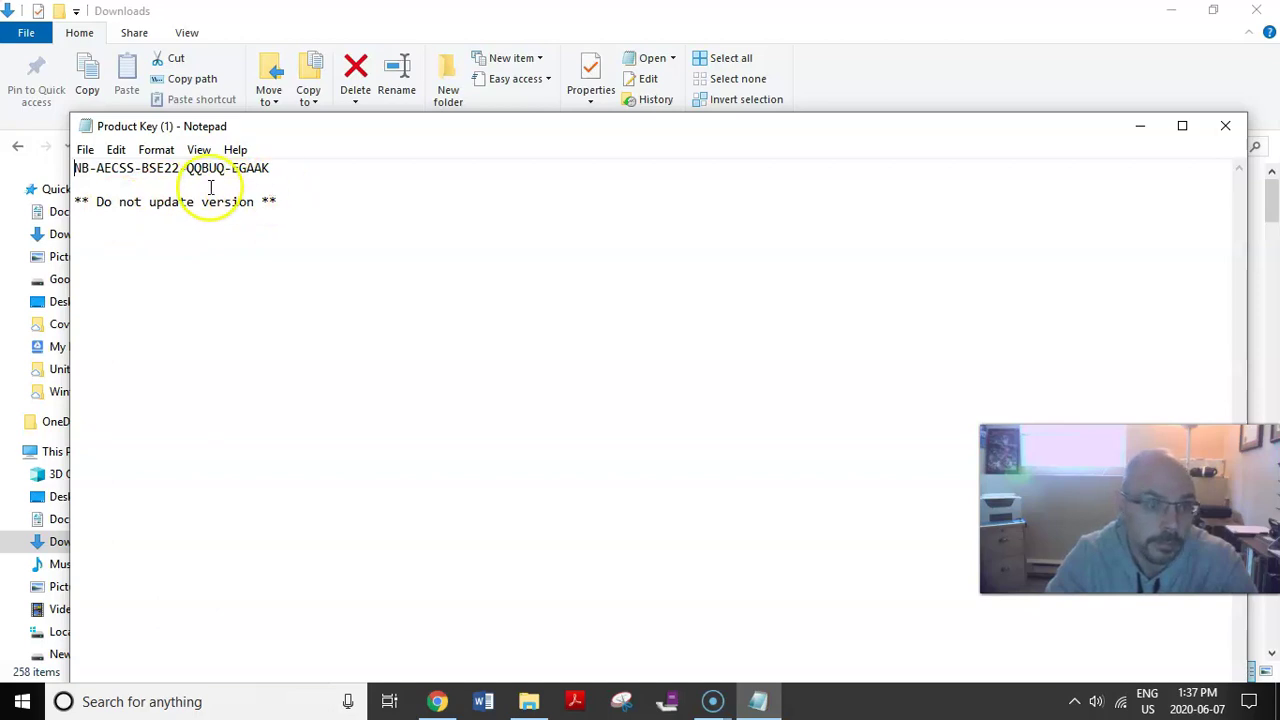
click(1228, 129)
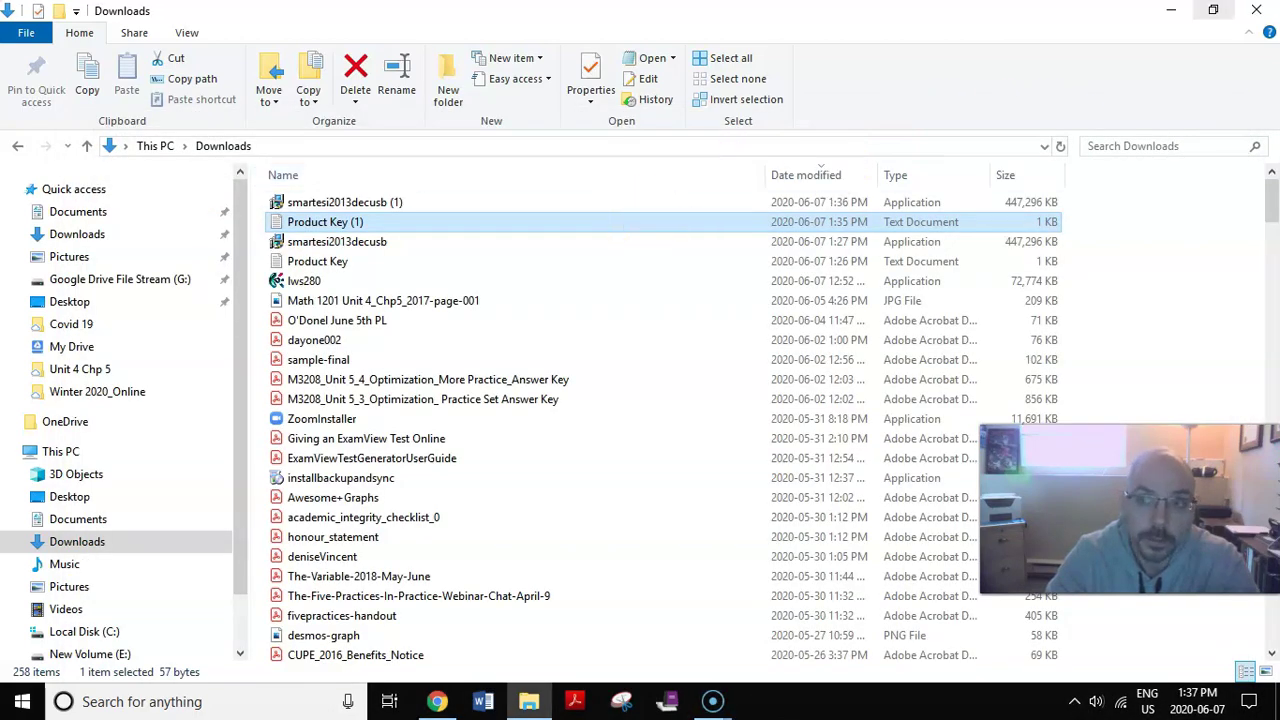
Close File Explorer and the browser, and launch SMART Notebook 11 from the desktop.
click(1256, 12)
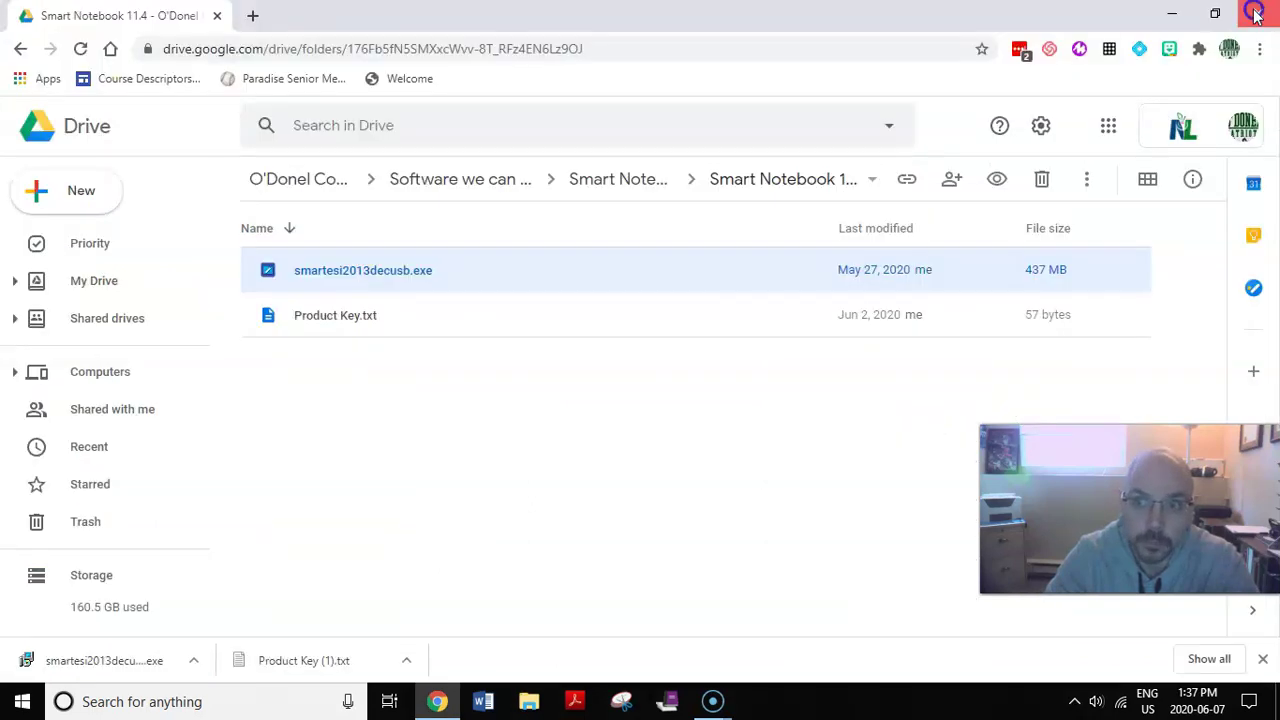
click(1257, 11)
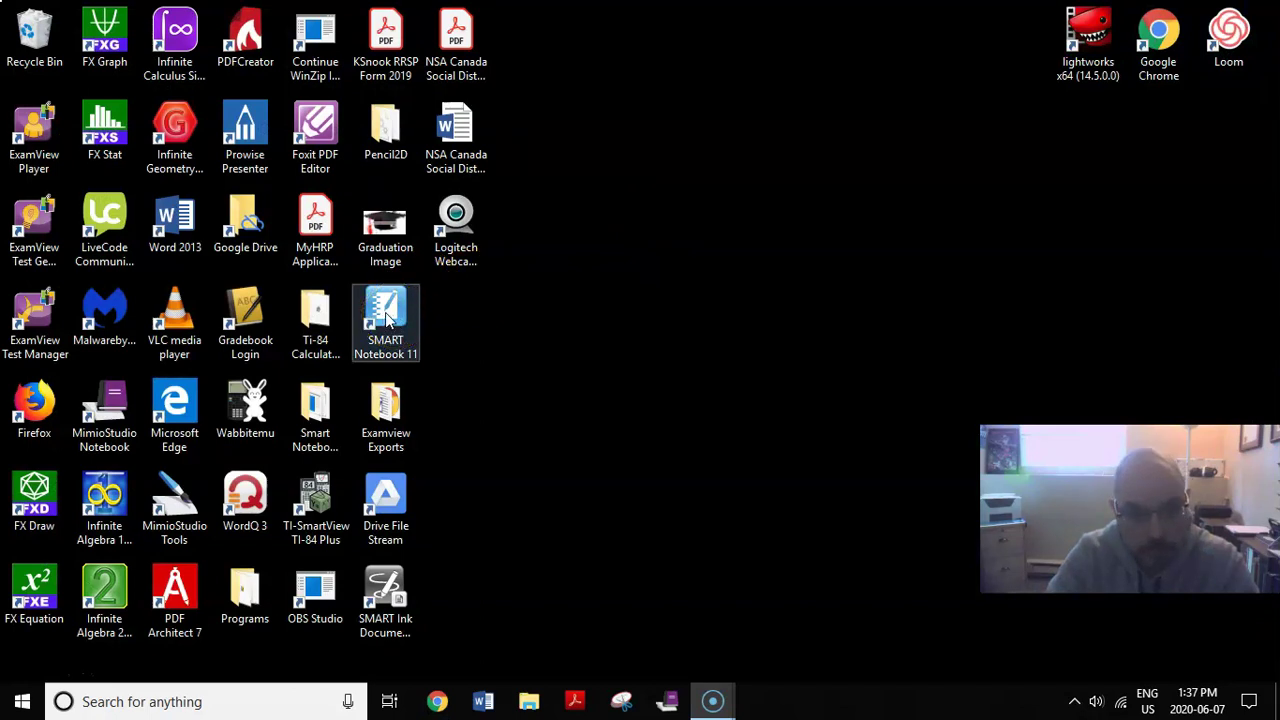
click(388, 316)
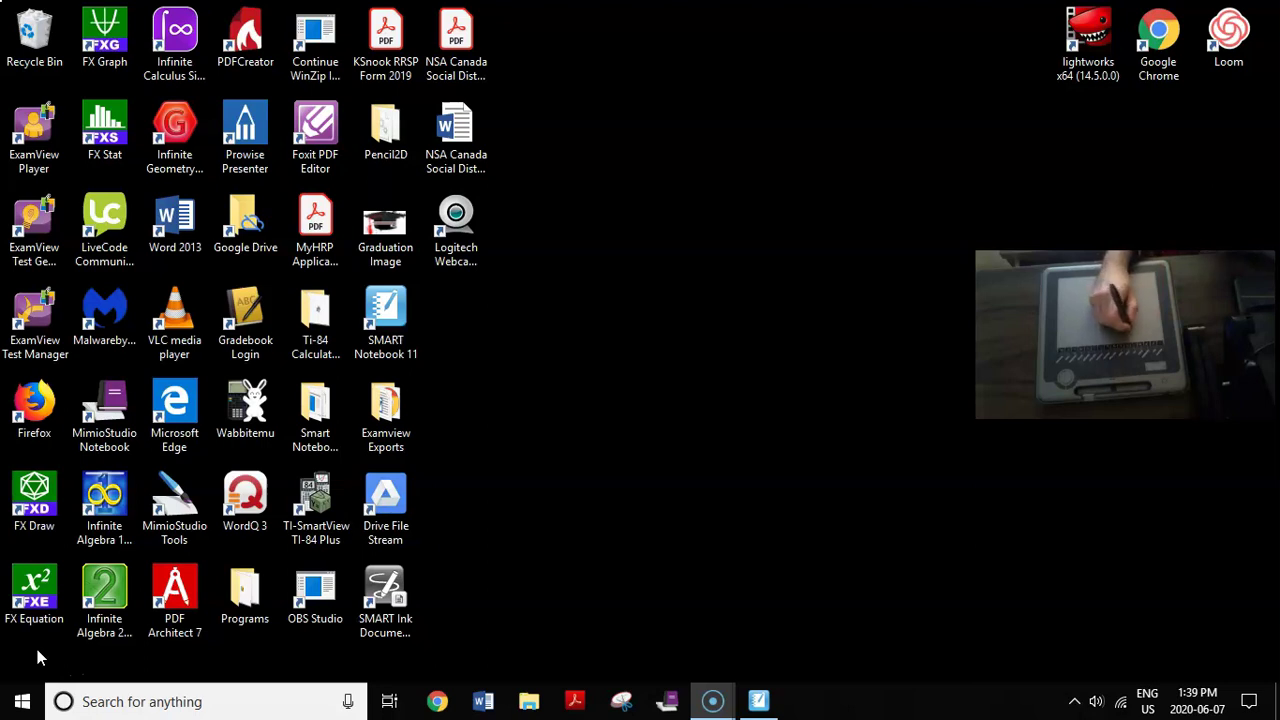
drag(480, 100, 400, 114)
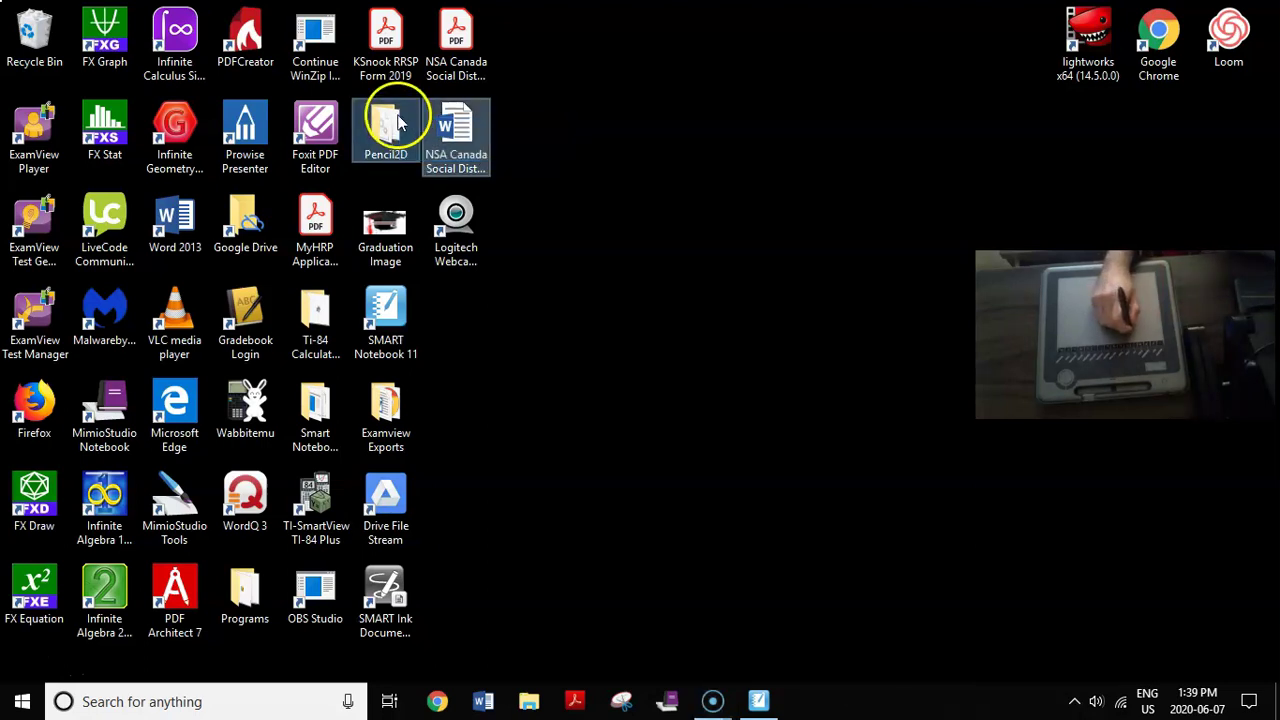
click(690, 317)
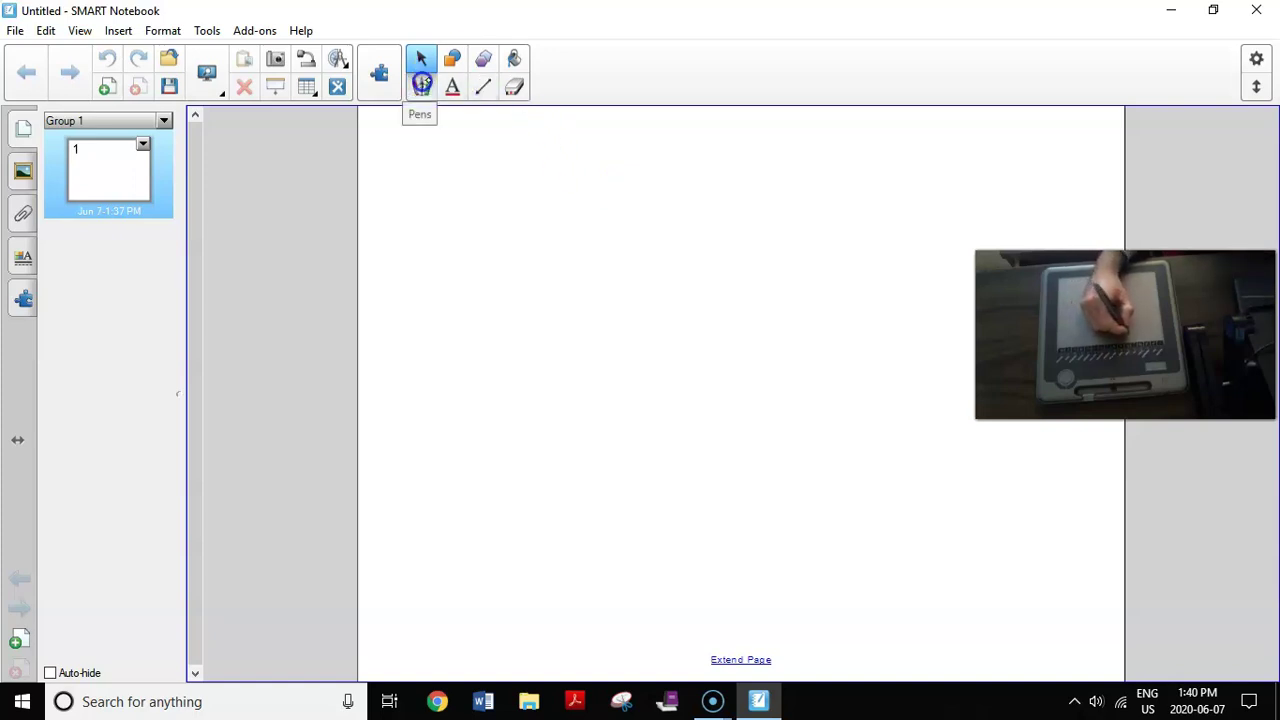
Handwrite "Hi my Name is" across the upper part of the blank SMART Notebook page with the red pen.
click(421, 84)
click(623, 58)
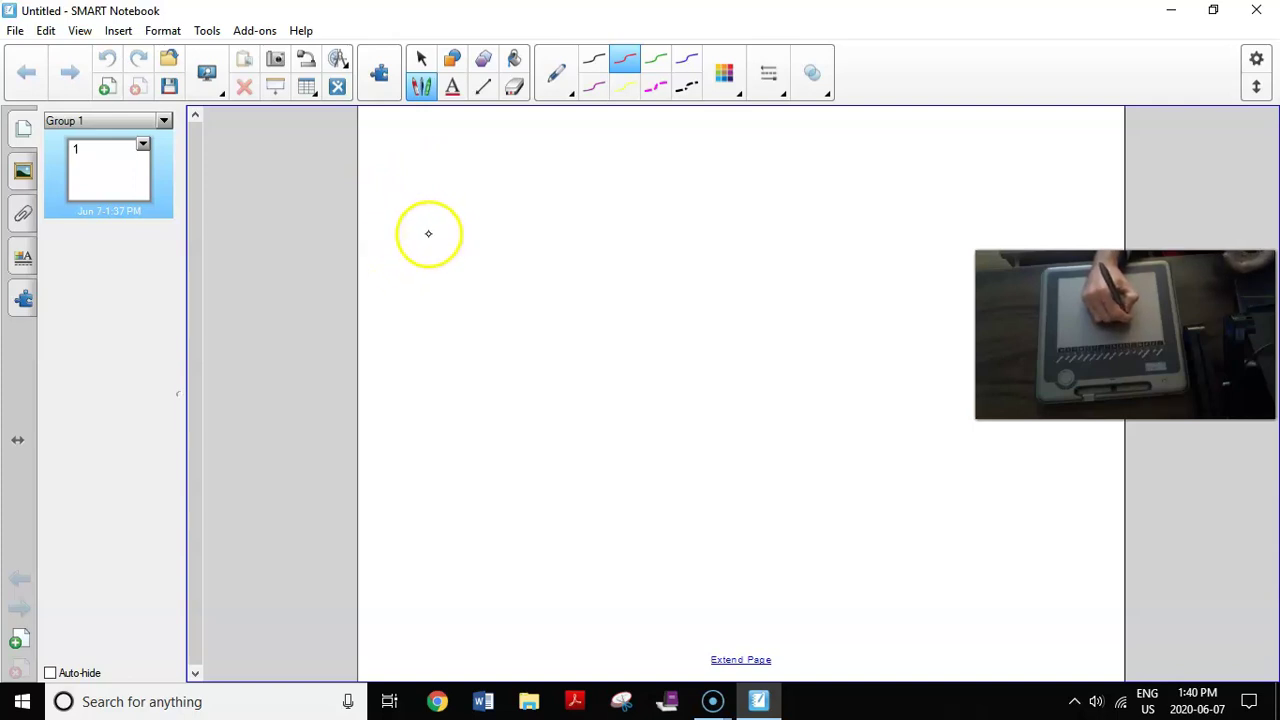
drag(404, 188, 388, 224)
drag(392, 210, 420, 202)
drag(437, 183, 412, 224)
mouse_move(432, 205)
mouse_down()
mouse_move(430, 222)
mouse_move(620, 214)
mouse_move(775, 236)
mouse_up()
click(448, 192)
click(790, 198)
drag(806, 202, 782, 232)
Handwrite the teacher's title and surname in red on a second line below the greeting.
mouse_move(452, 332)
mouse_down()
mouse_move(537, 302)
mouse_move(571, 324)
mouse_move(625, 325)
mouse_up()
click(533, 321)
drag(640, 308, 676, 311)
drag(689, 289, 685, 326)
drag(702, 302, 703, 325)
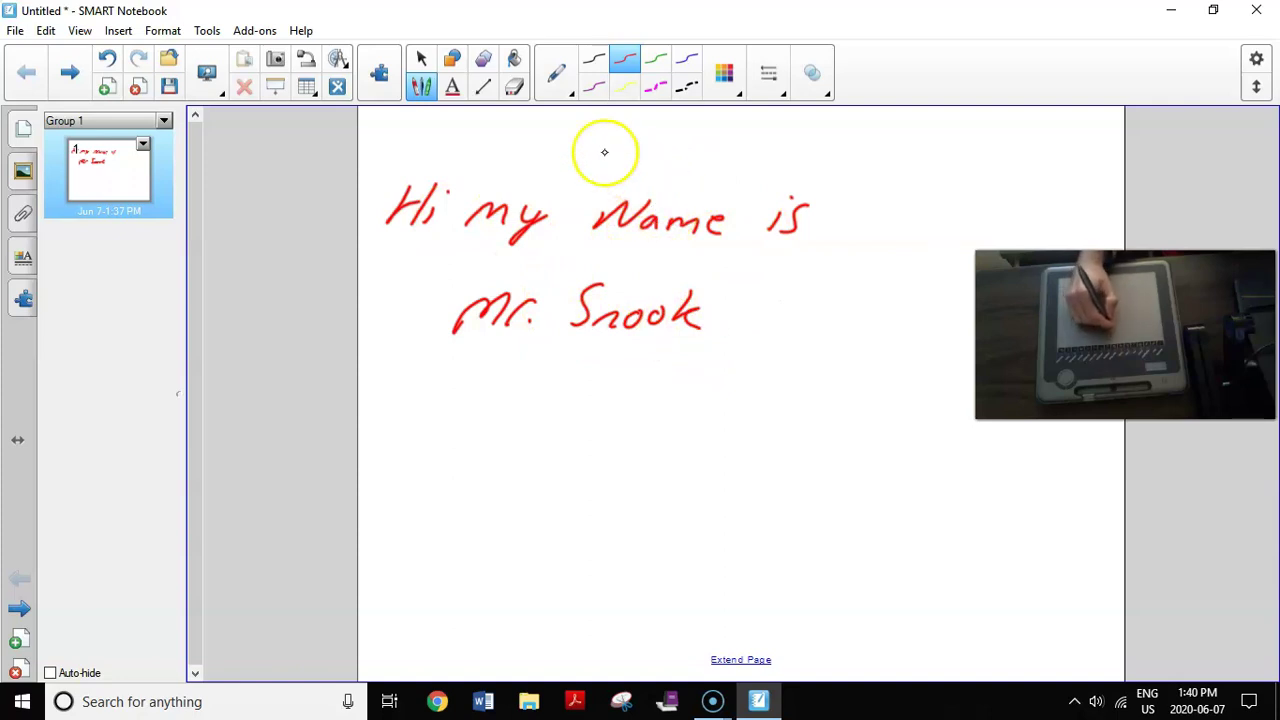
Underline the handwritten word "Name" with the blue pen.
click(515, 87)
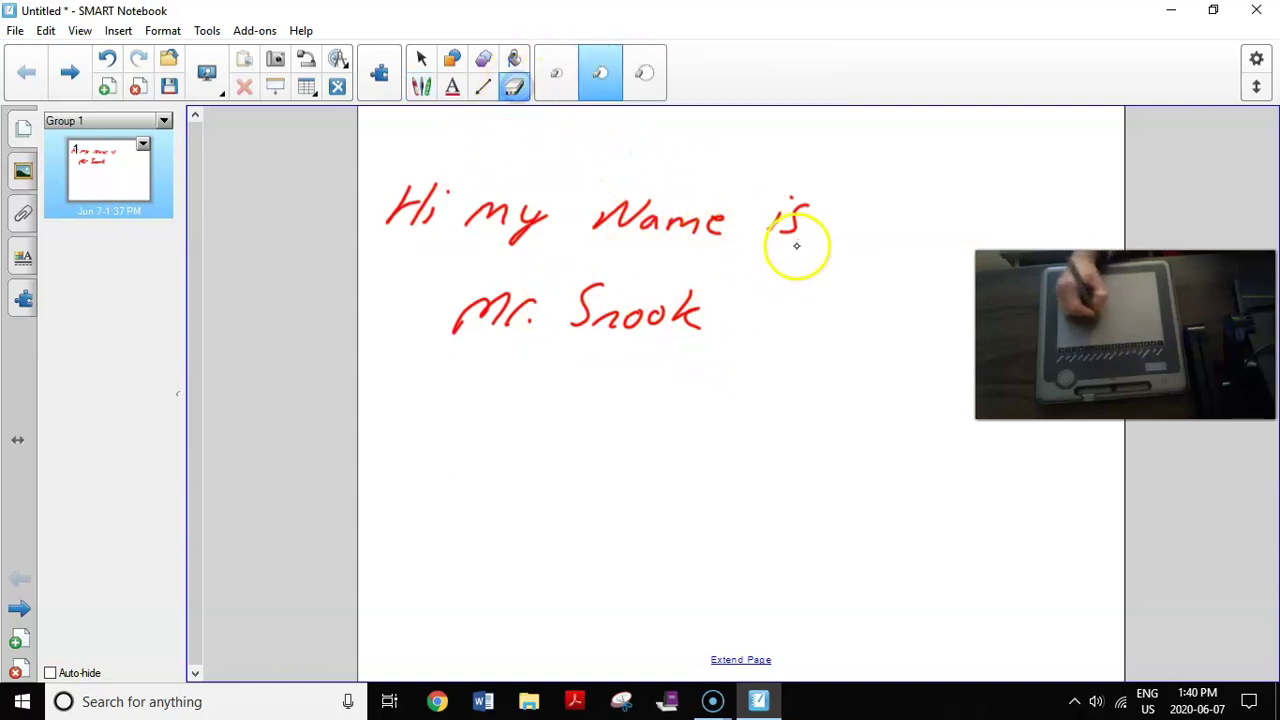
click(421, 87)
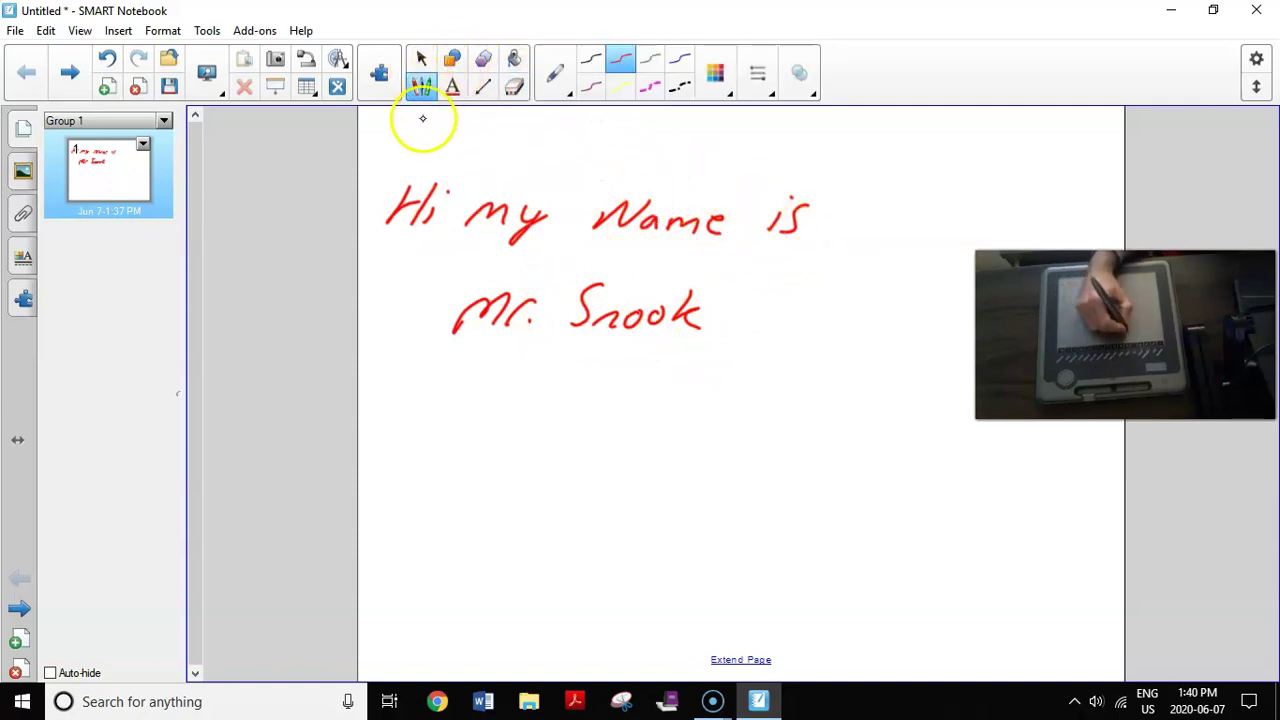
click(690, 62)
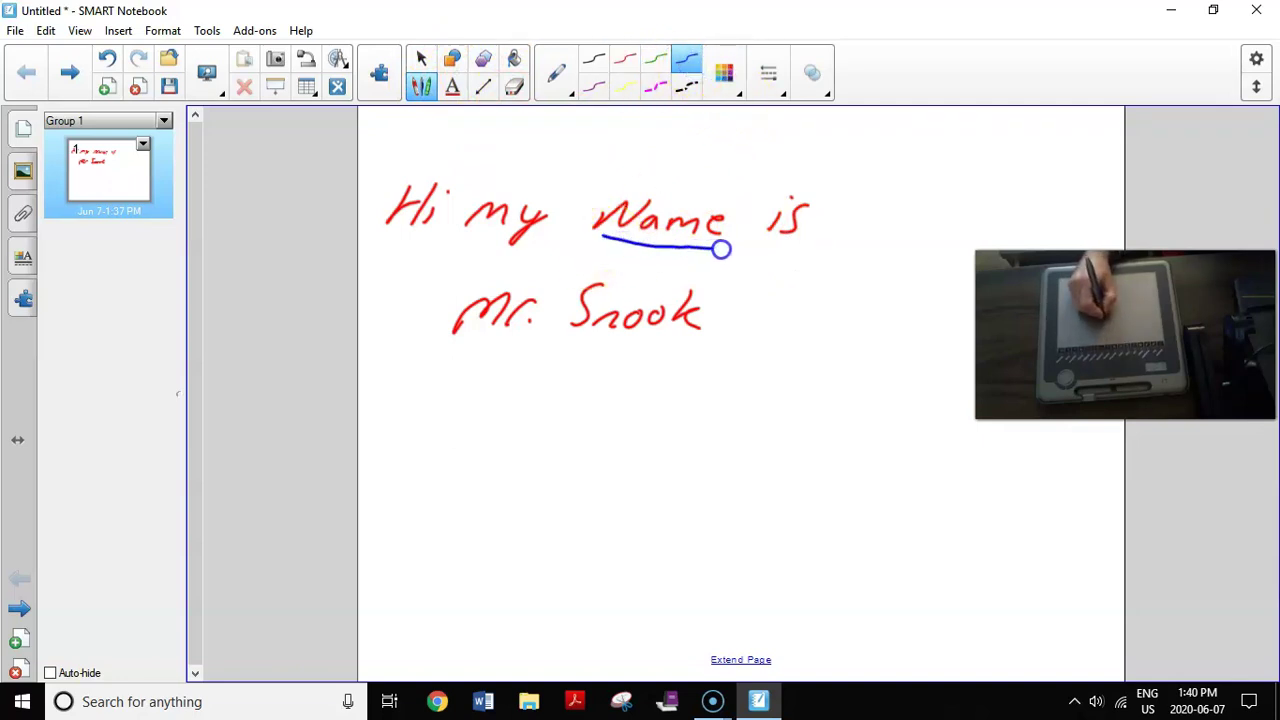
drag(721, 249, 731, 247)
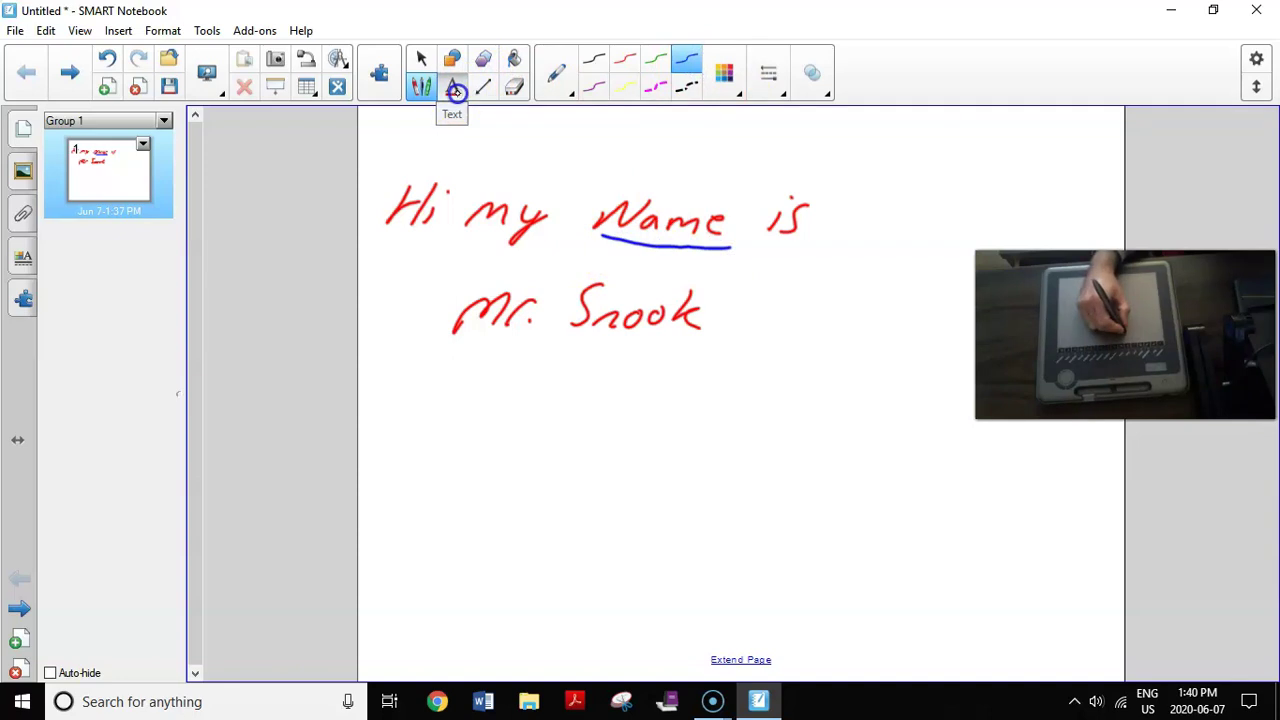
Circle the handwritten title "Mr." with the purple pen.
click(453, 90)
click(422, 86)
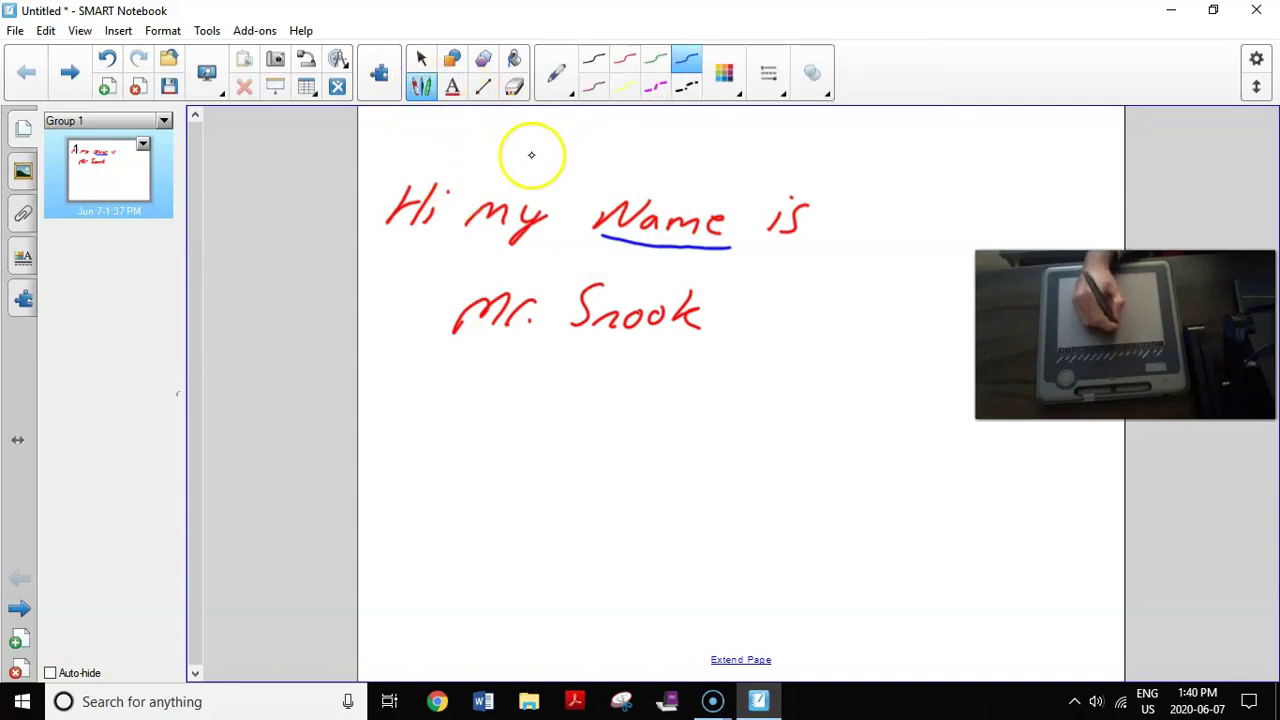
click(593, 86)
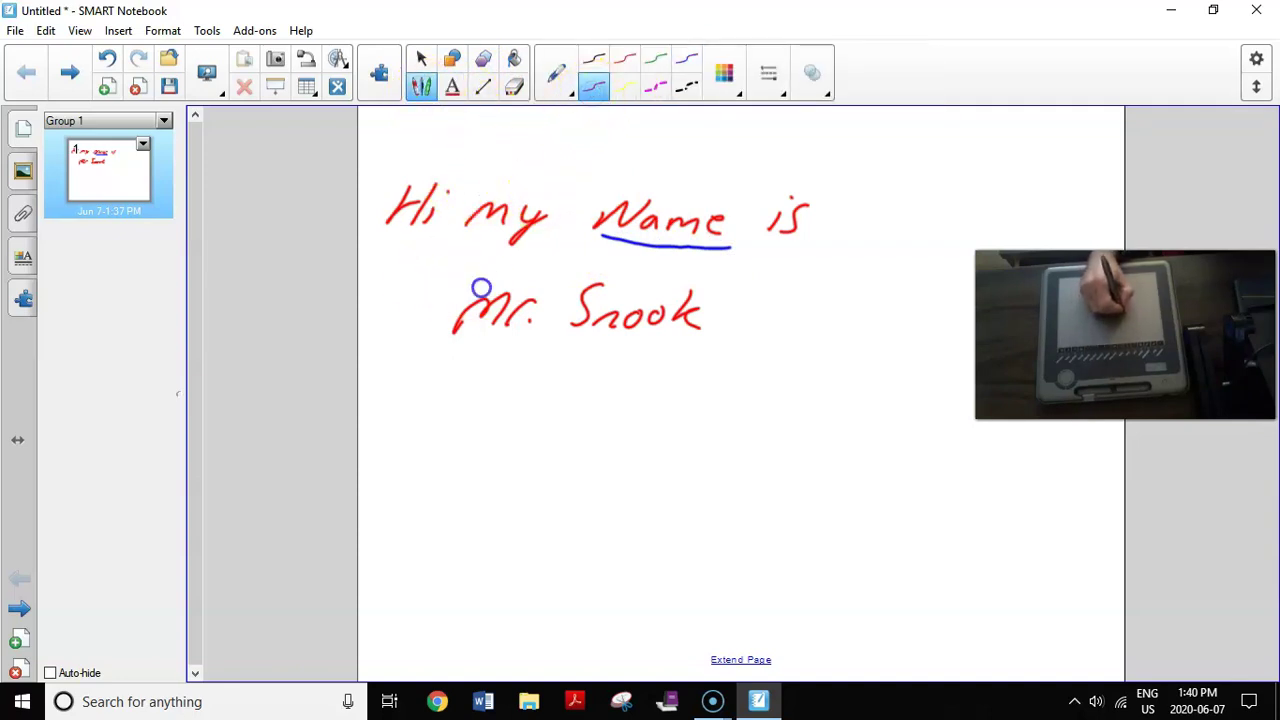
mouse_move(481, 288)
mouse_down()
mouse_move(443, 334)
mouse_move(537, 340)
mouse_move(540, 271)
mouse_move(455, 289)
mouse_up()
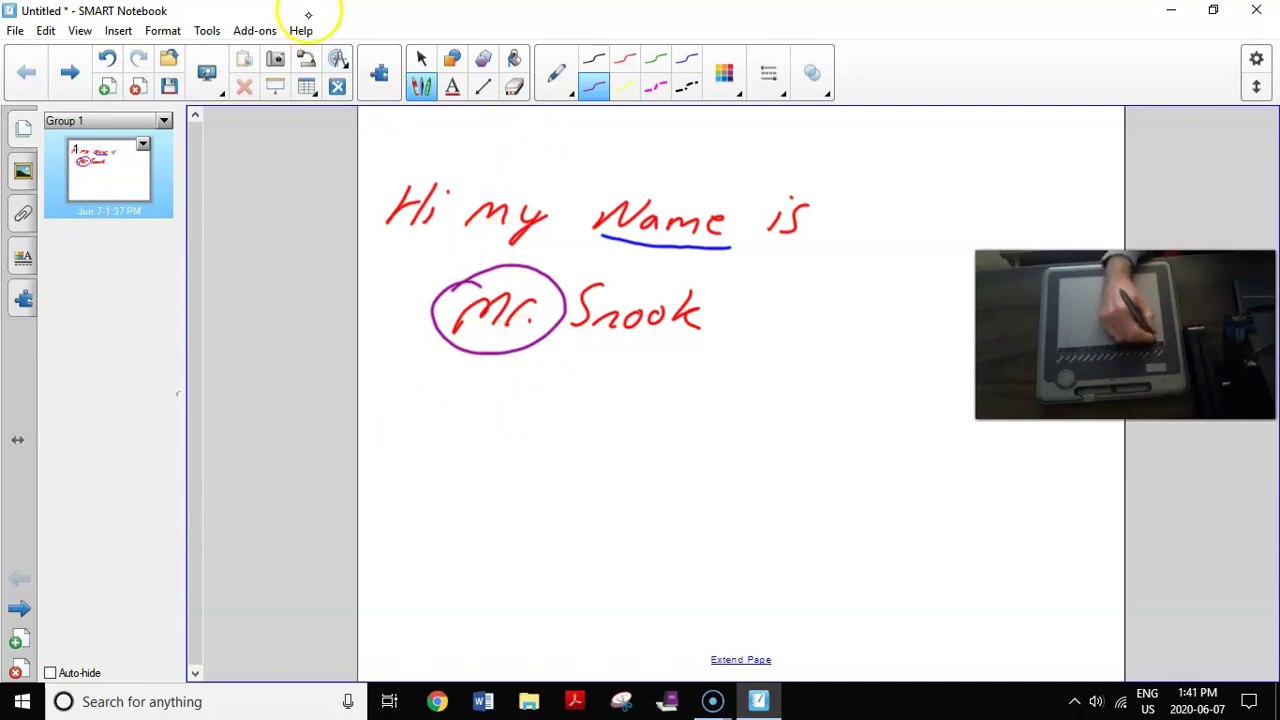
View the page in full screen, move the floating toolbar nearer the page's lower edge, and exit full screen.
click(79, 30)
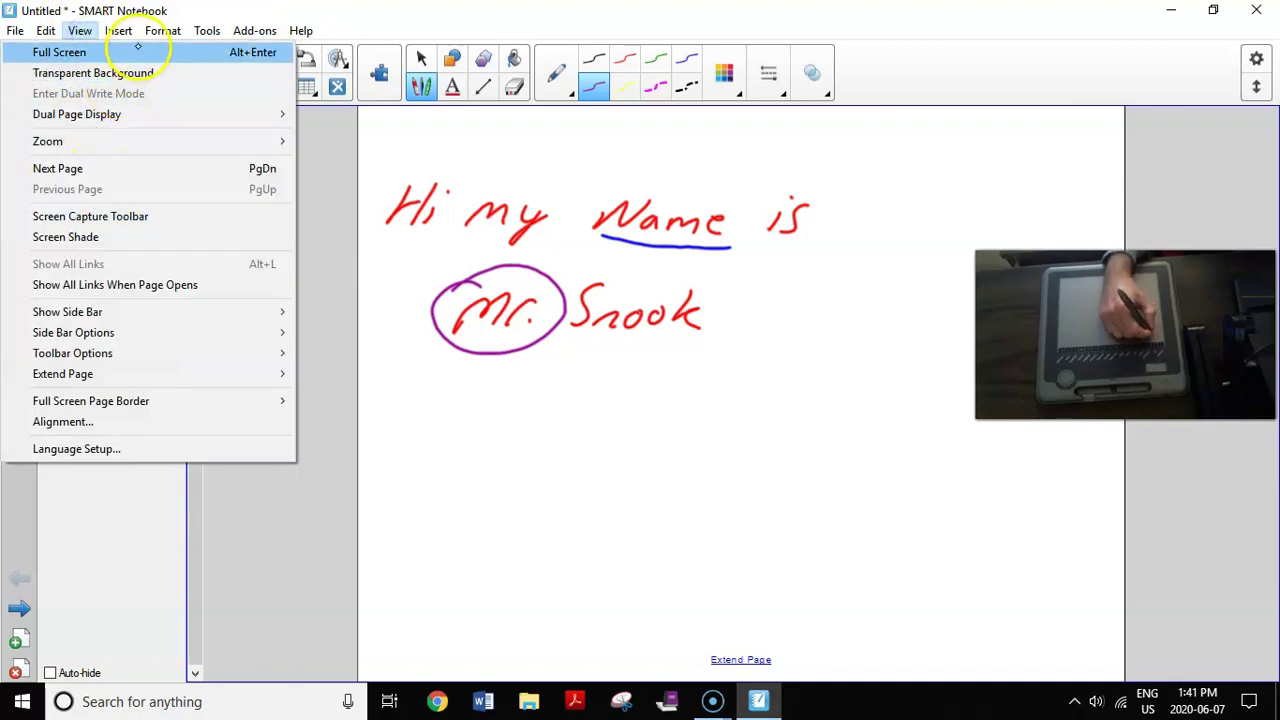
click(138, 50)
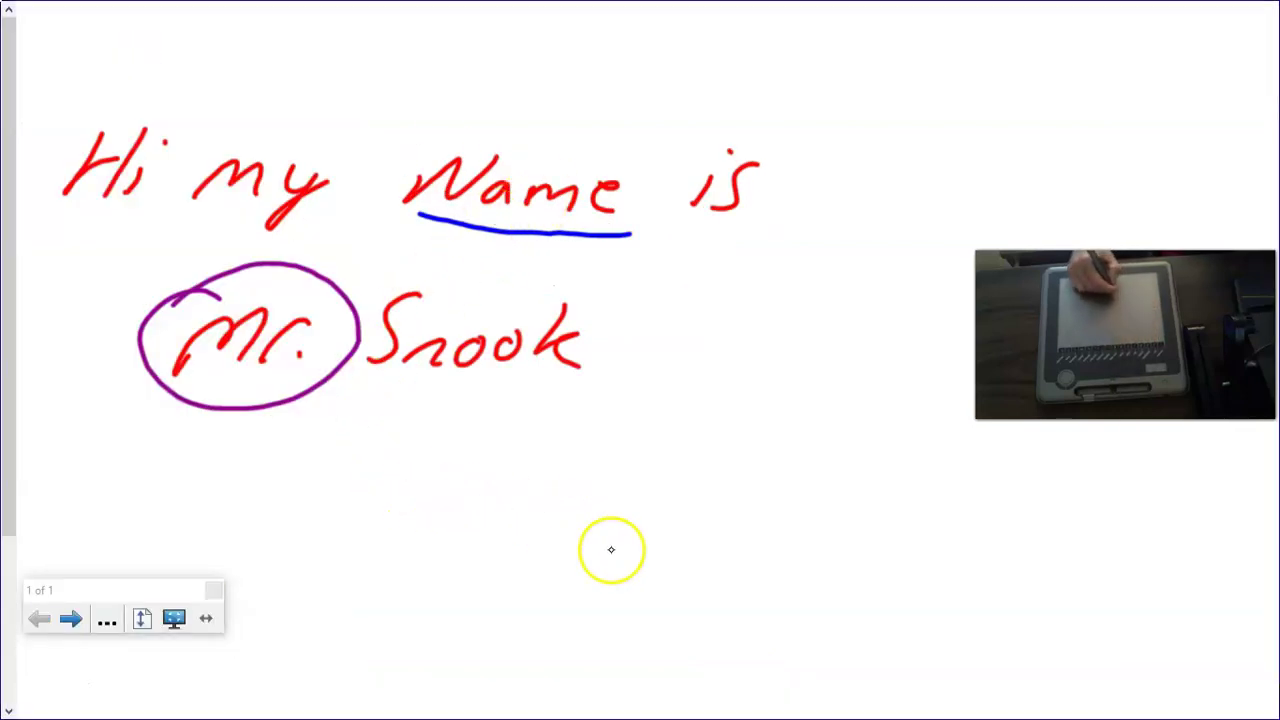
drag(100, 590, 196, 655)
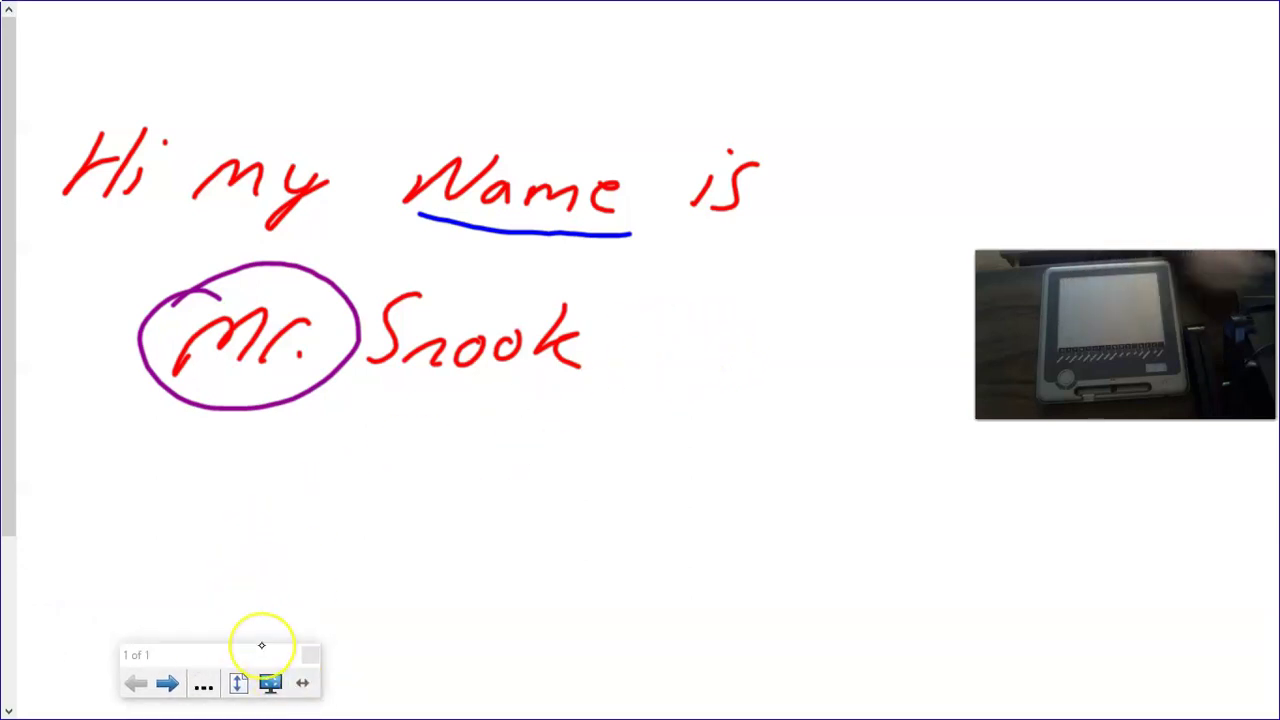
click(270, 683)
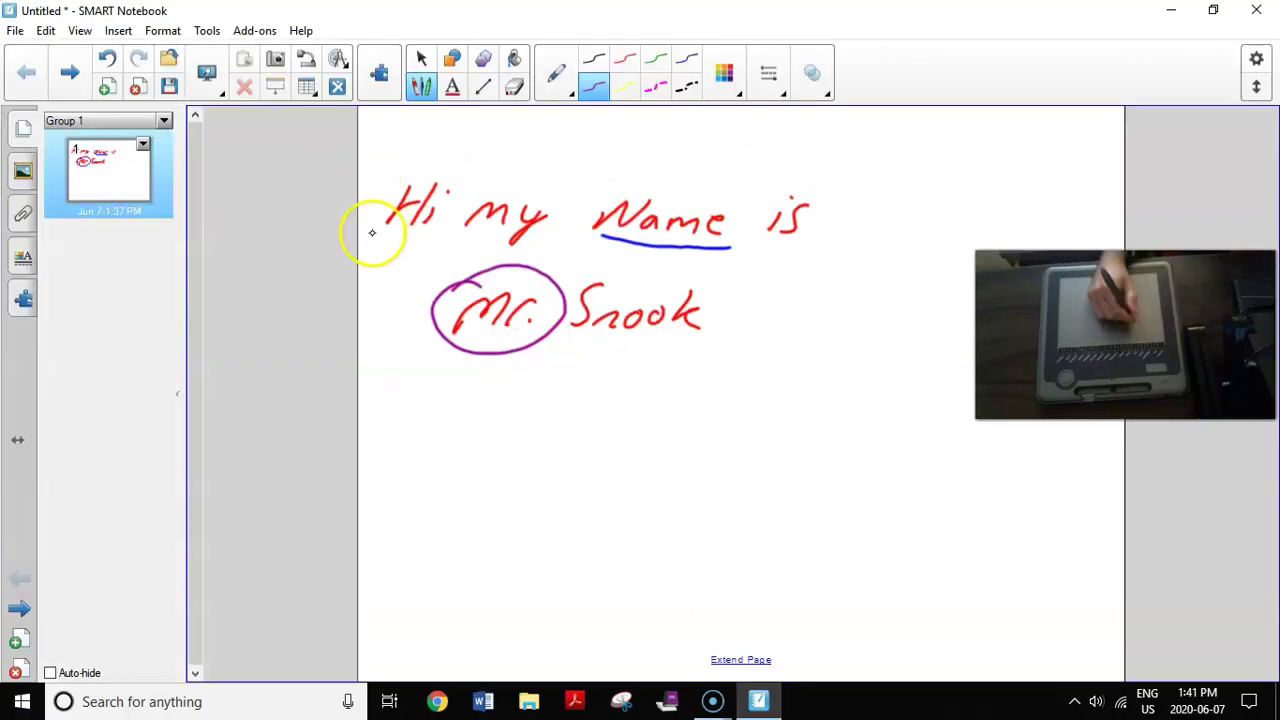